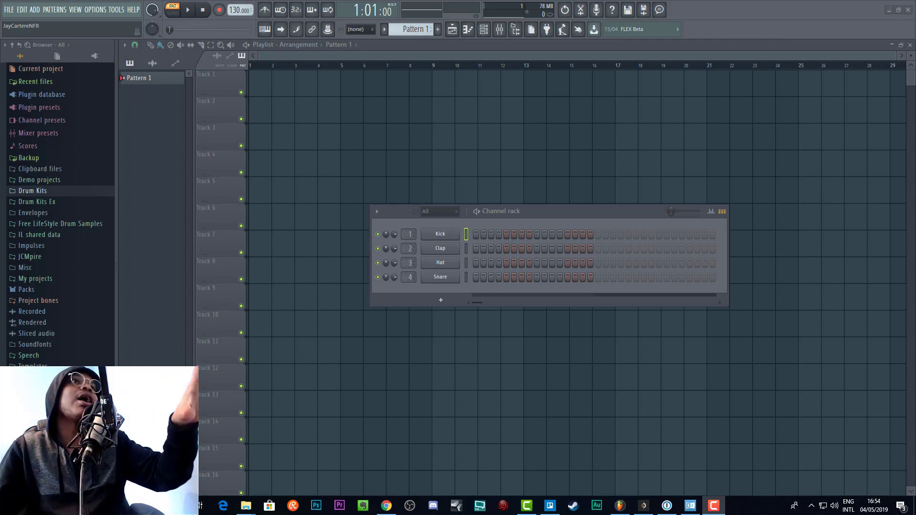
Drag the PeeJay - Volume I kit from the Drum Kits folder into FL Studio's browser.
left_click_drag(17, 175, 279, 237)
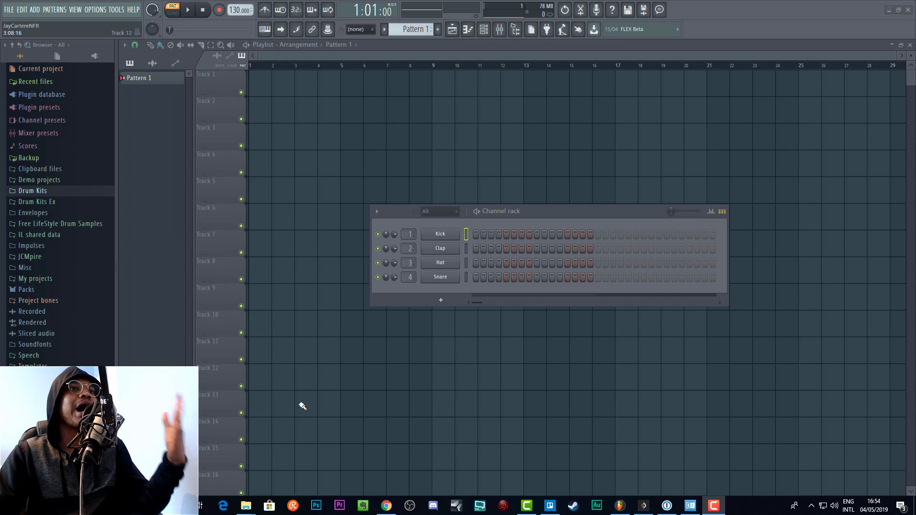
mouse_move(247, 508)
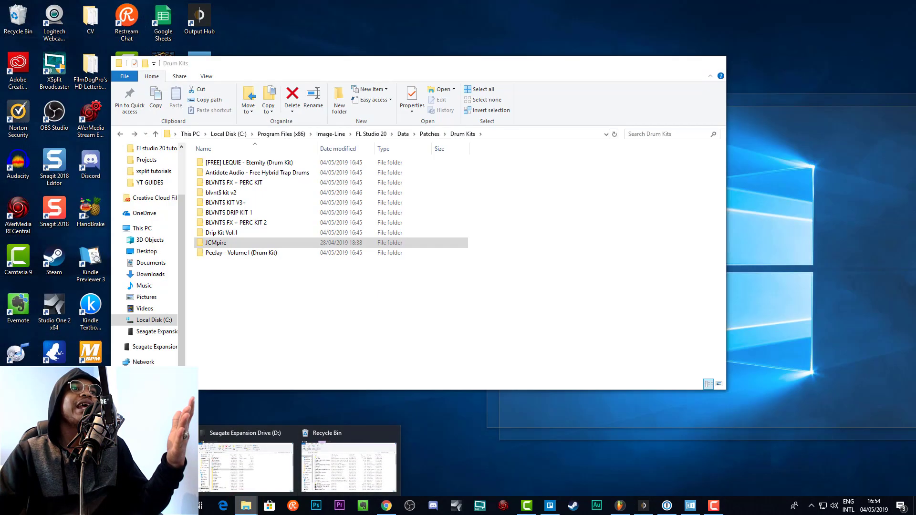
left_click(246, 466)
left_click_drag(251, 63, 571, 124)
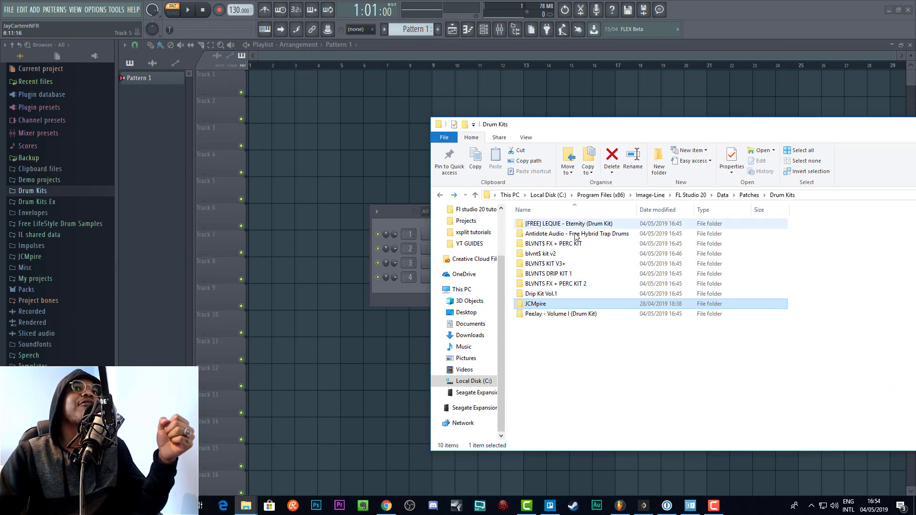
left_click_drag(537, 314, 53, 391)
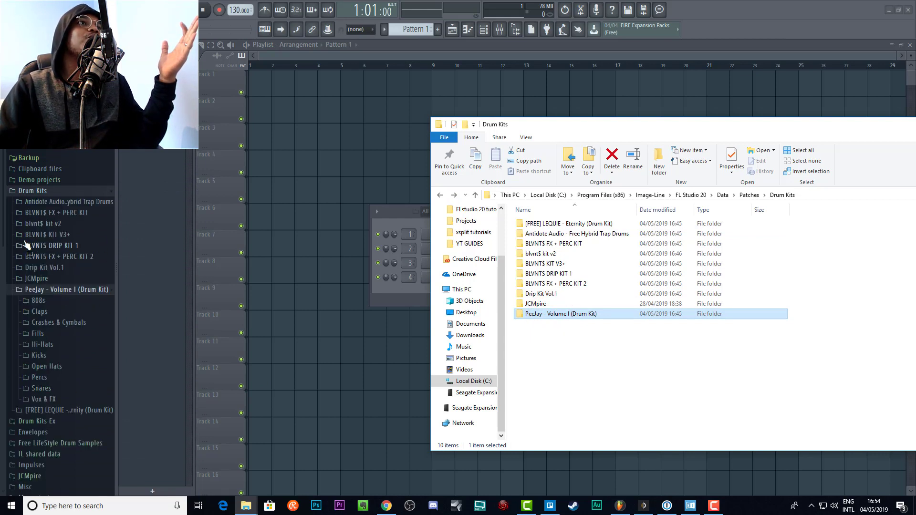
left_click(28, 191)
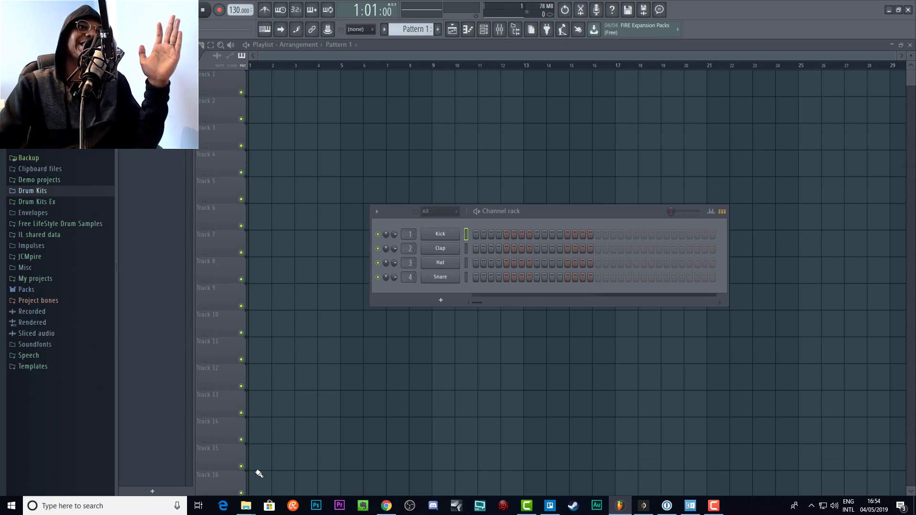
Add the Free LifeStyle Drum Samples folder from Music to FL Studio's browser.
mouse_move(245, 505)
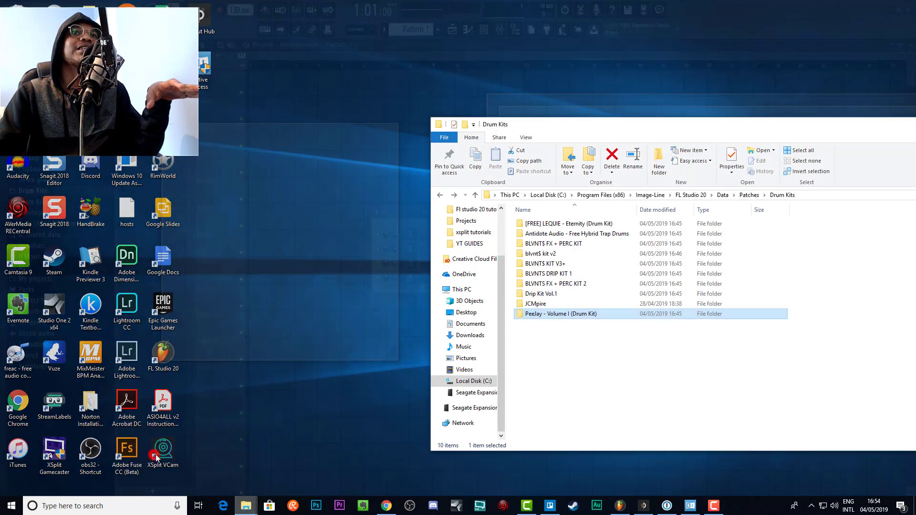
left_click(157, 462)
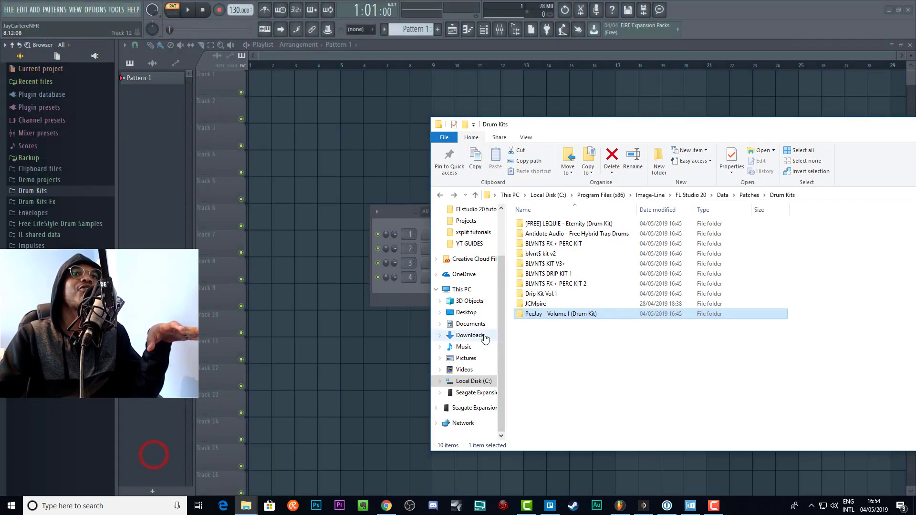
left_click(465, 346)
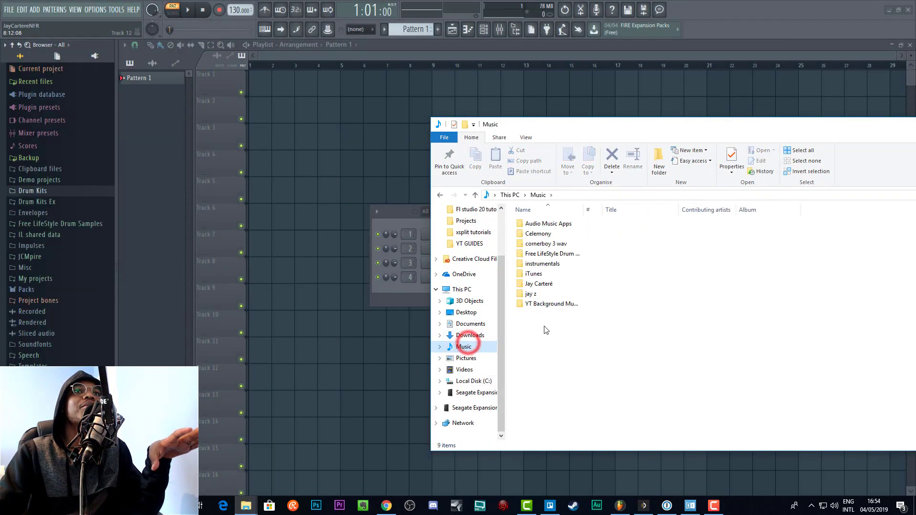
left_click_drag(549, 254, 45, 225)
left_click(45, 224)
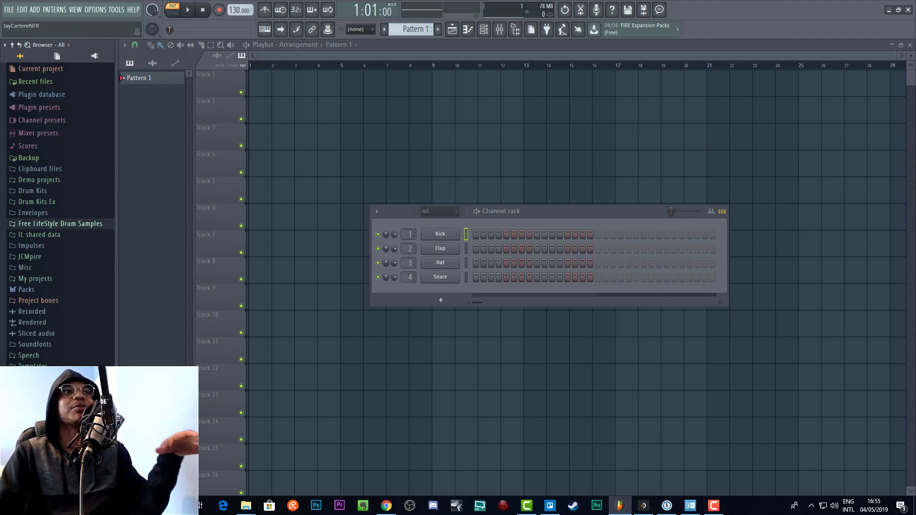
right_click(64, 229)
left_click(76, 225)
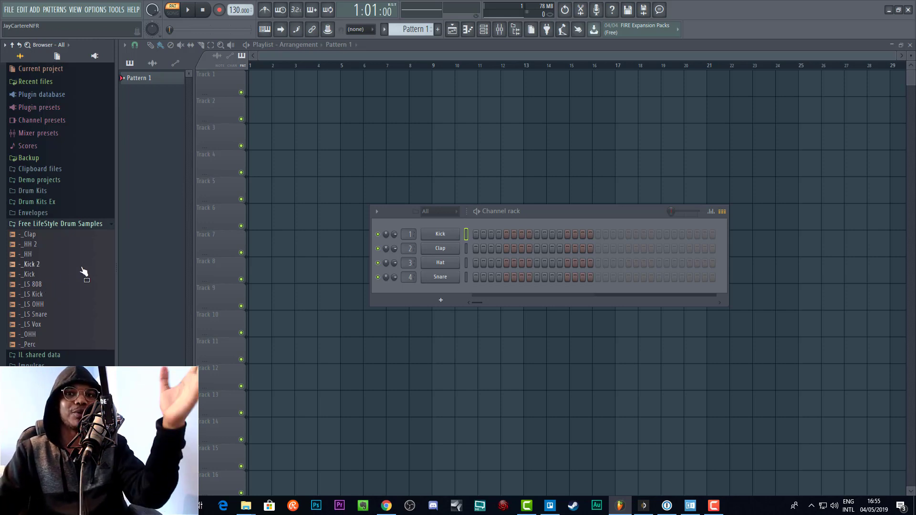
left_click(51, 224)
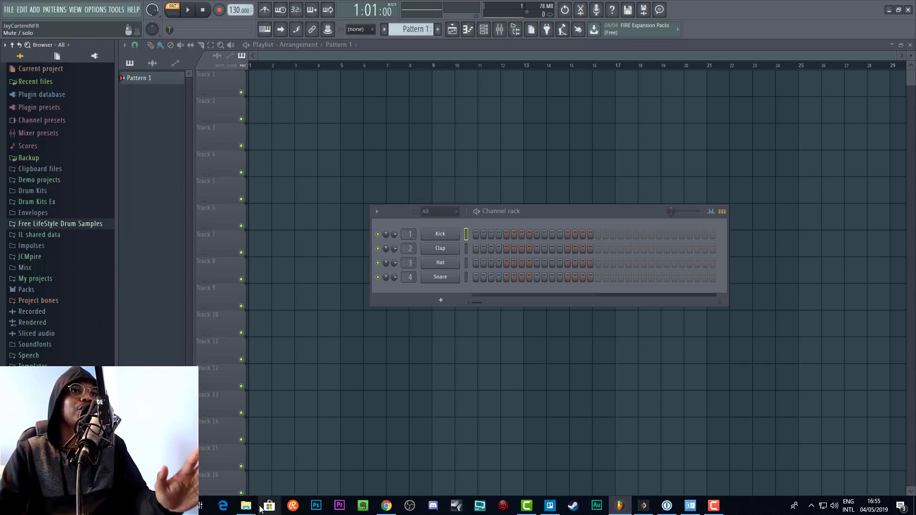
mouse_move(247, 510)
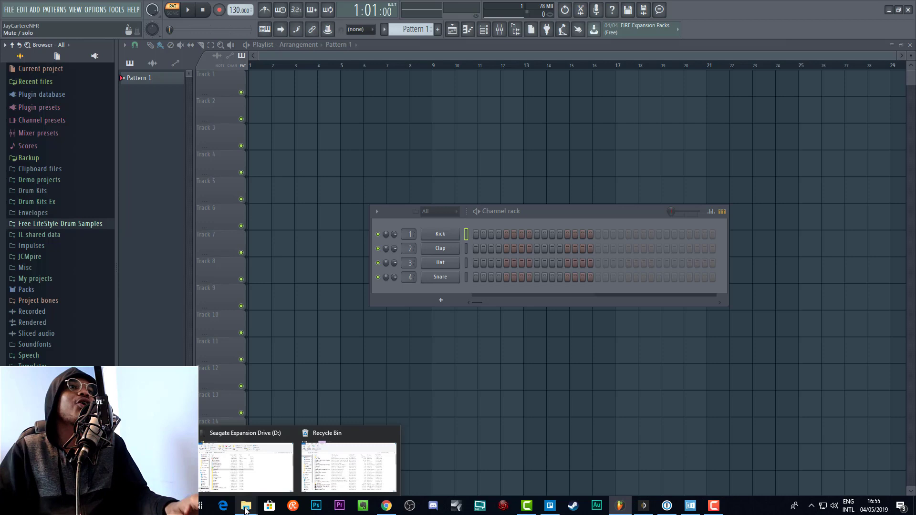
Place the Music window on the left and navigate it to Local Disk (C:).
left_click(239, 453)
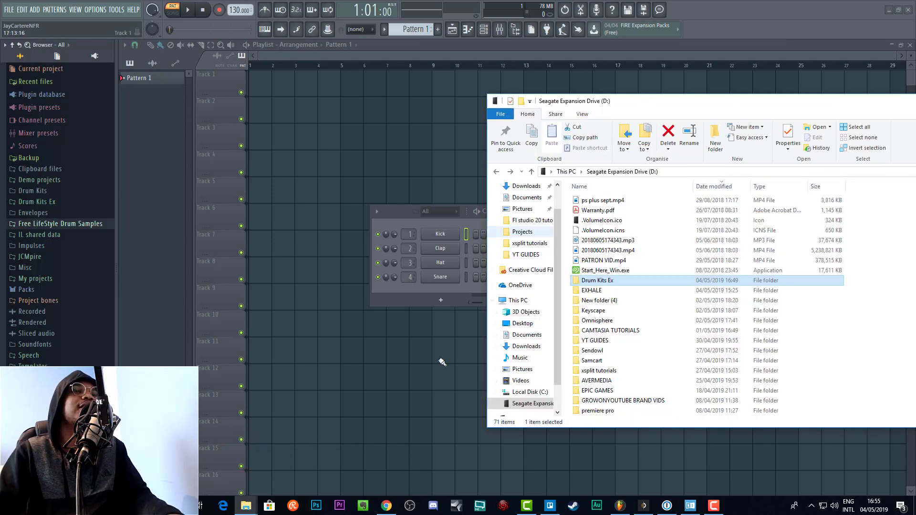
left_click(246, 507)
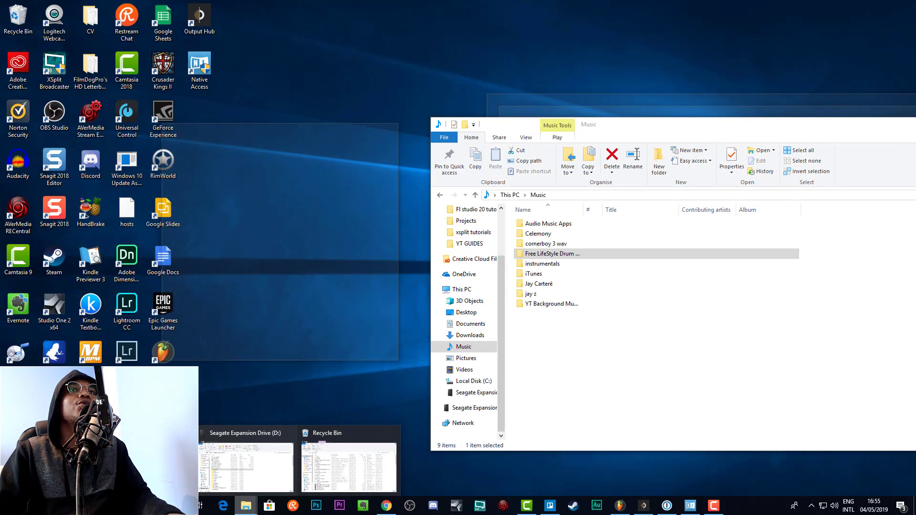
left_click(349, 465)
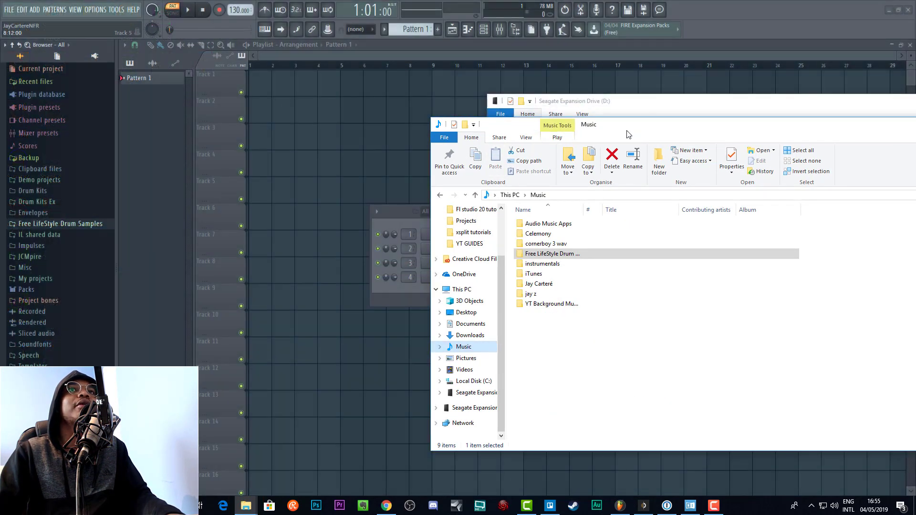
left_click_drag(628, 130, 295, 129)
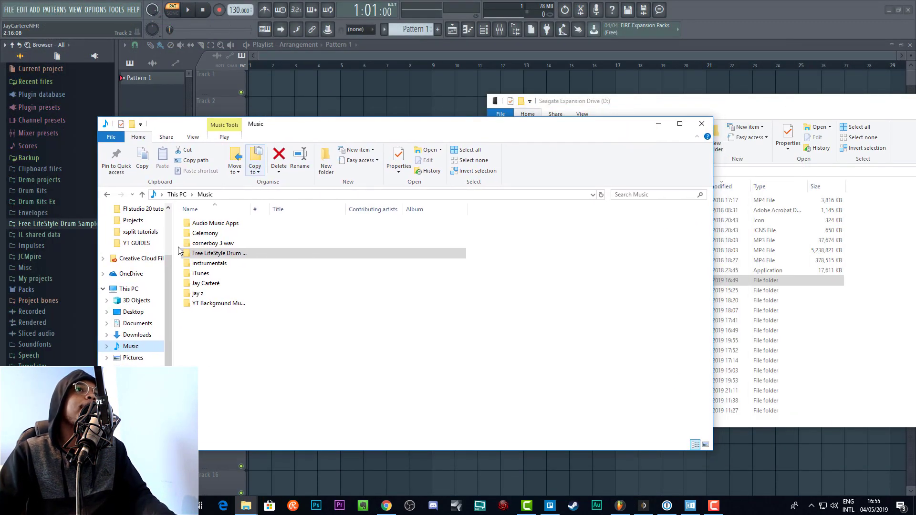
key("alt+Left")
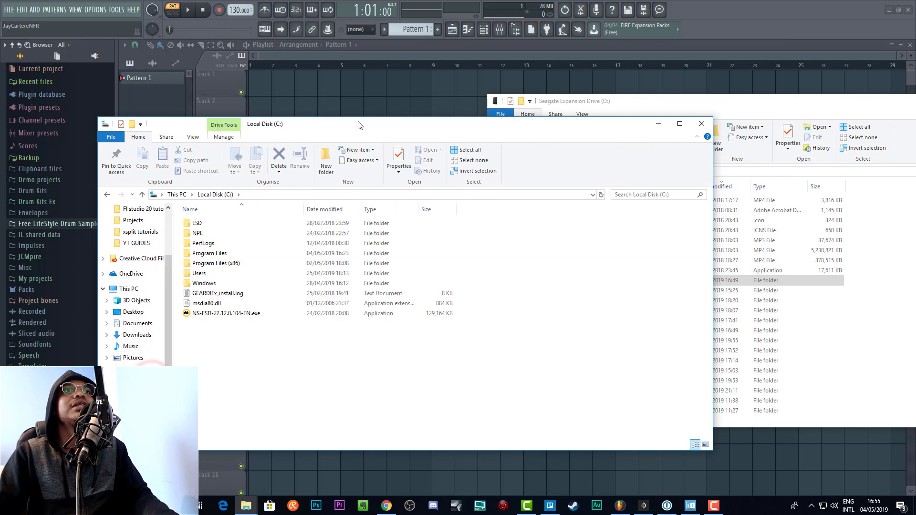
left_click_drag(365, 126, 371, 109)
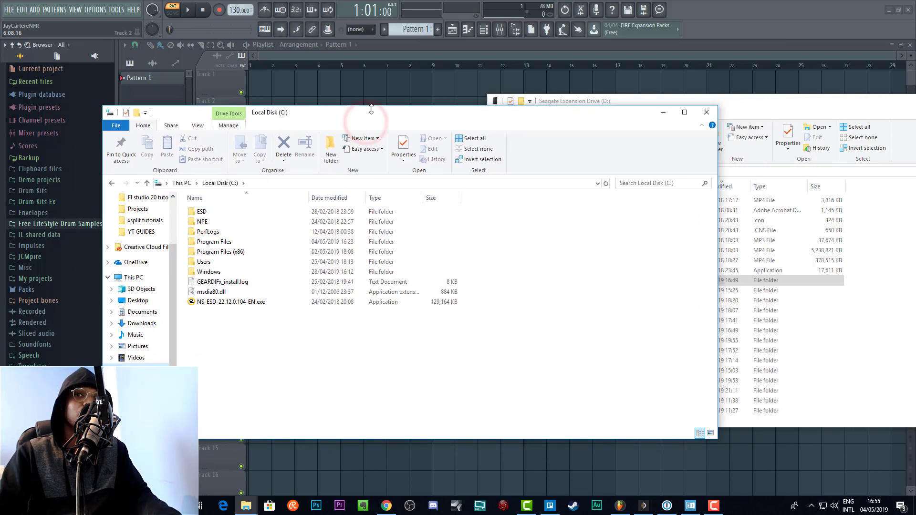
Look through Program Files (x86) and Program Files, returning to Local Disk (C:) each time.
double_click(223, 252)
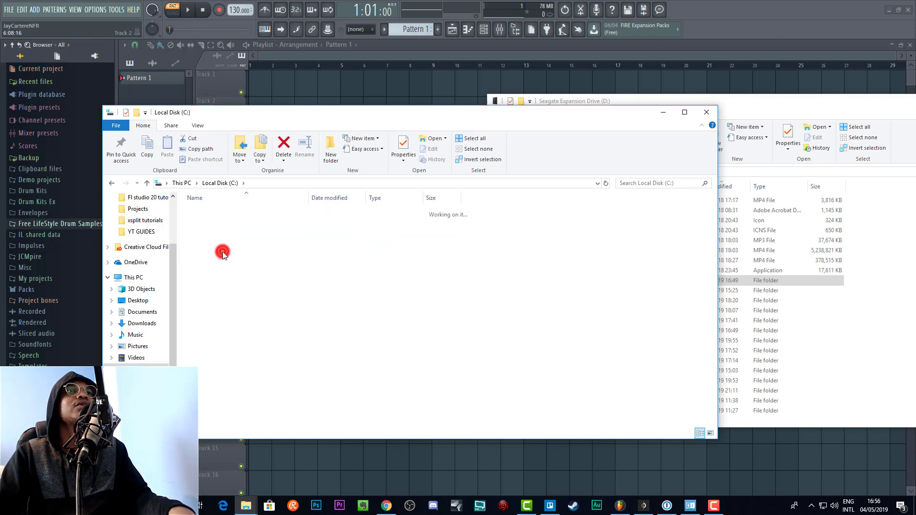
scroll(260, 324, "down", 2)
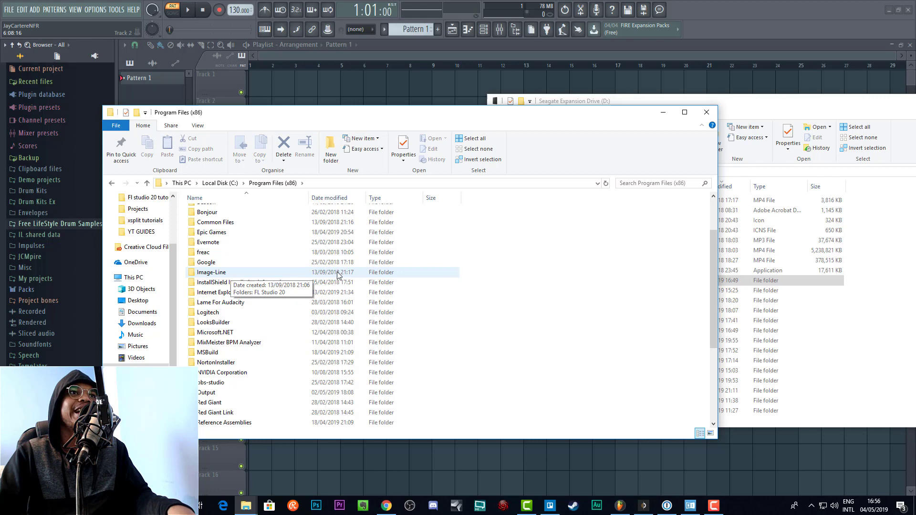
left_click(113, 184)
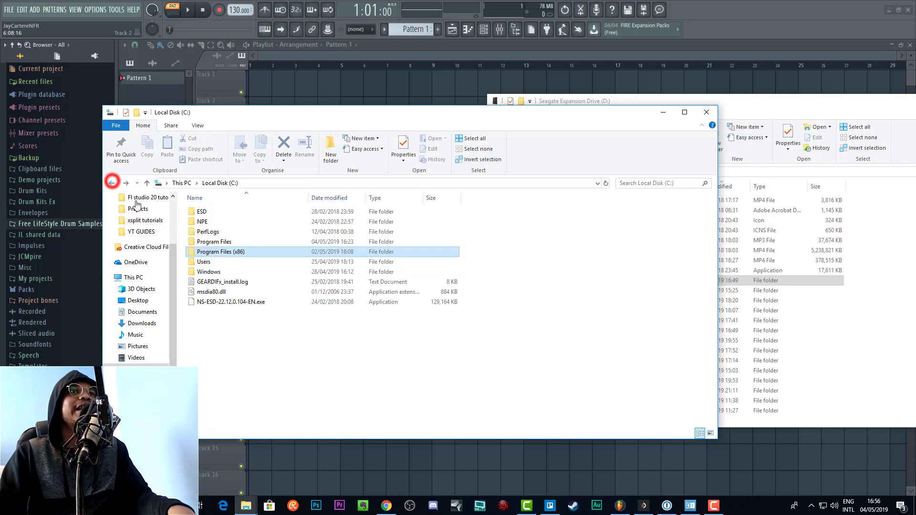
double_click(214, 240)
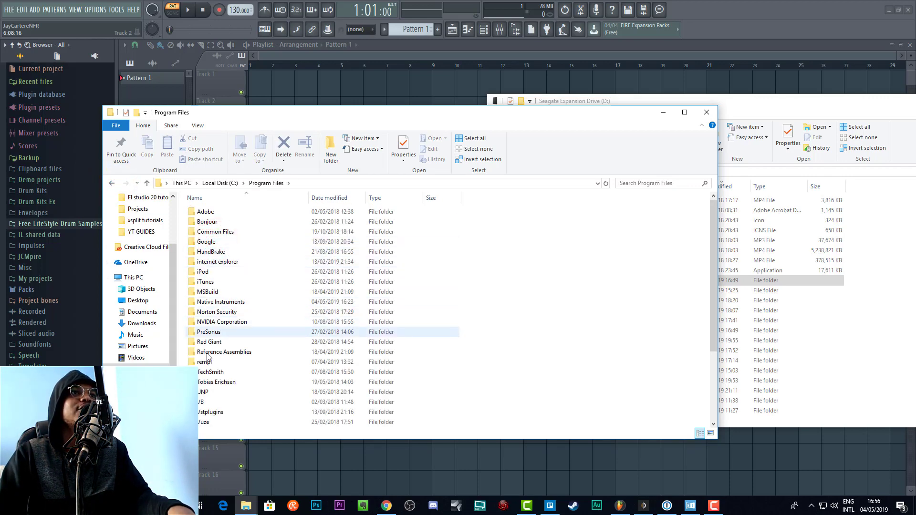
scroll(217, 305, "down", 3)
scroll(216, 305, "up", 3)
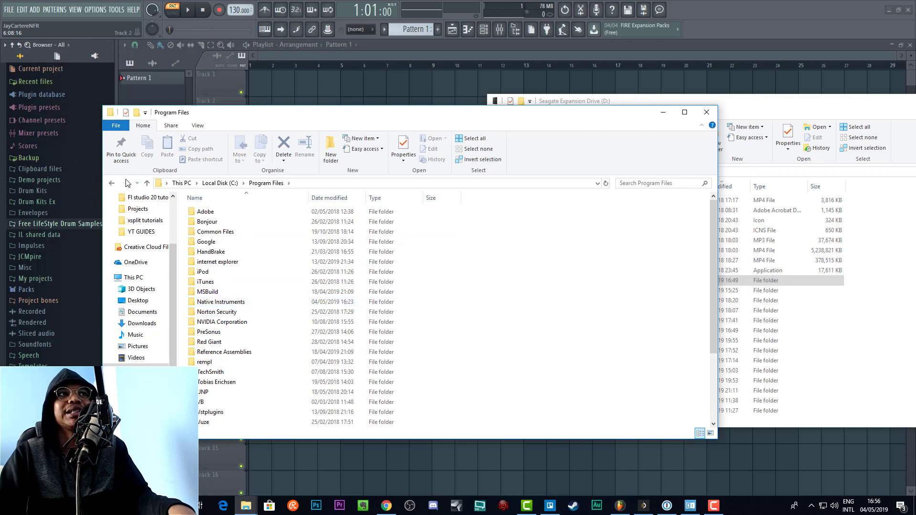
left_click(112, 183)
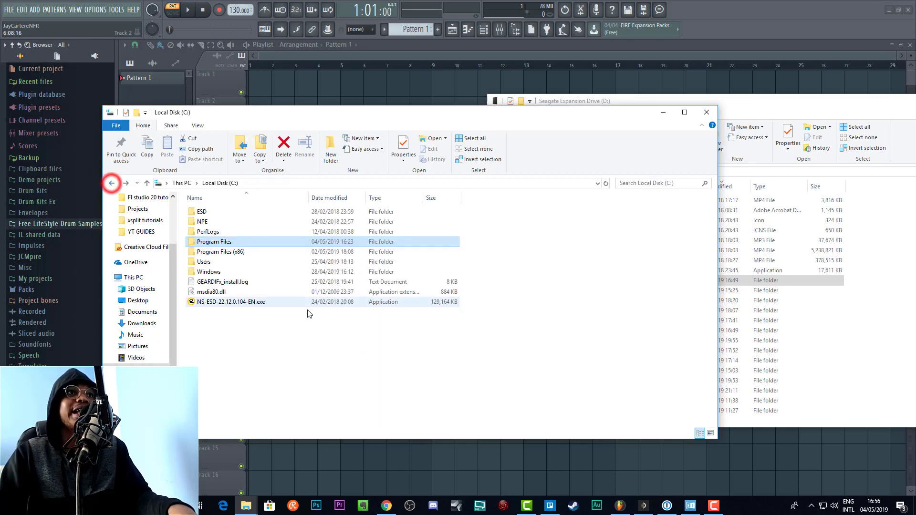
Go into Program Files (x86) > Image-Line > FL Studio 20 > Data > Patches.
double_click(227, 257)
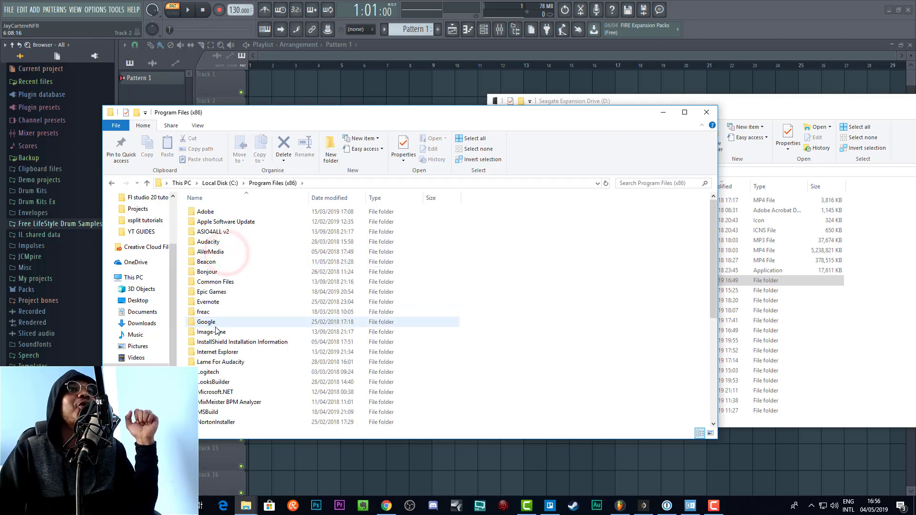
left_click(216, 331)
double_click(216, 332)
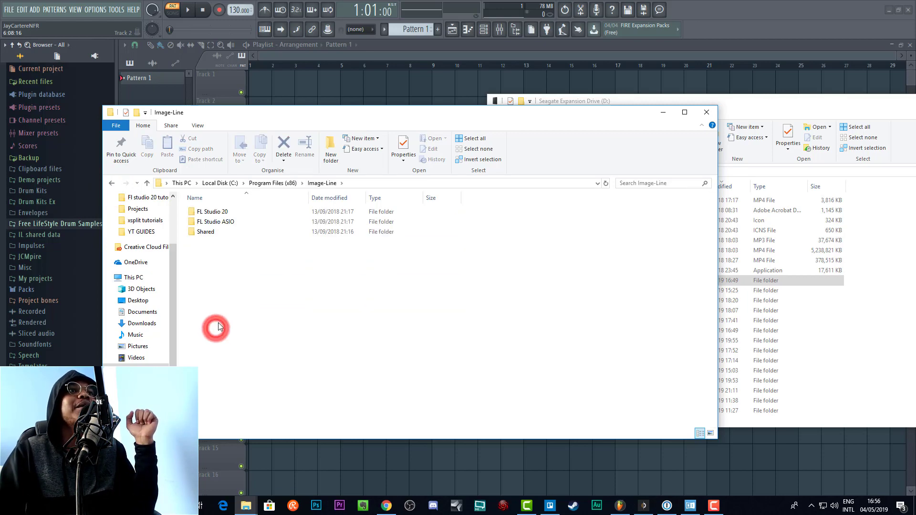
double_click(217, 212)
left_click(213, 221)
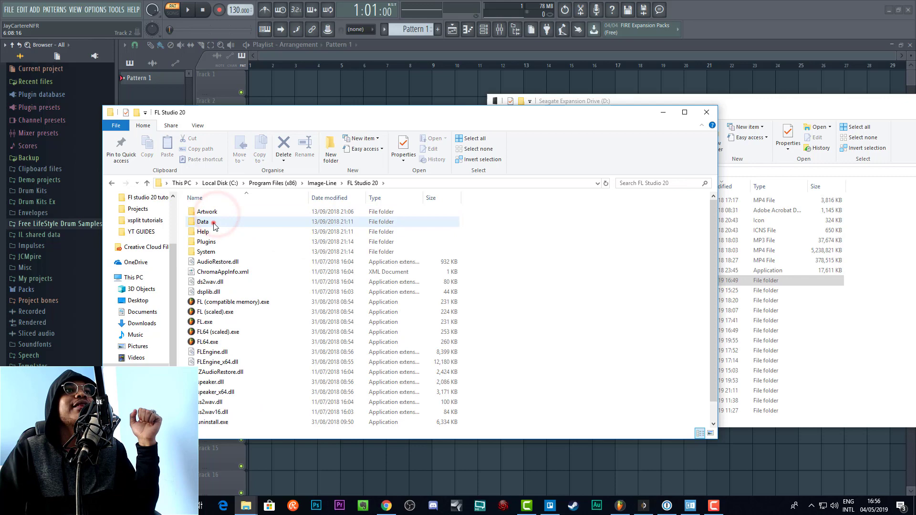
double_click(213, 223)
double_click(214, 222)
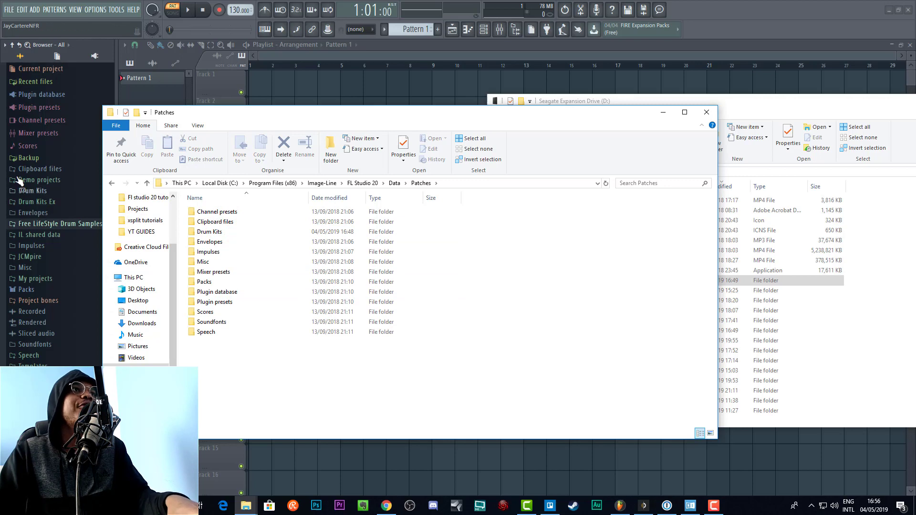
Create a folder named 'test folder' in Patches and drag it over FL Studio's browser.
right_click(222, 369)
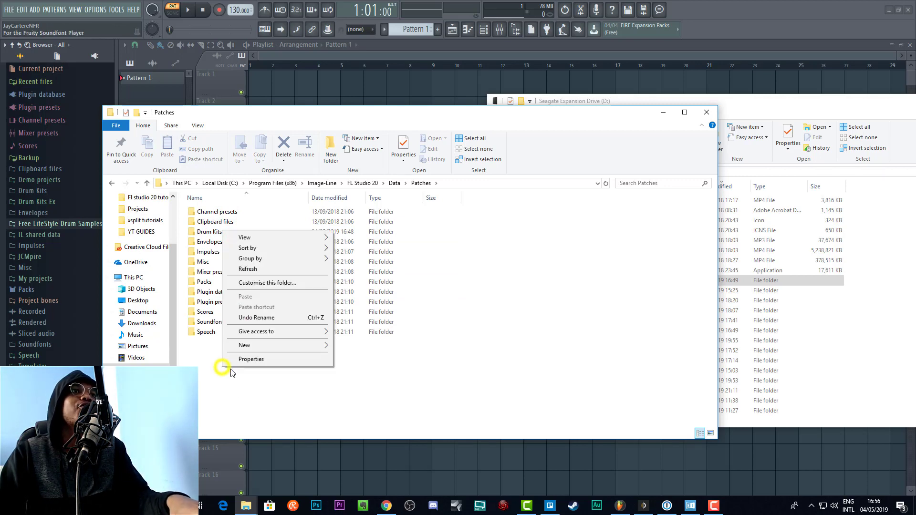
left_click(253, 346)
left_click(358, 347)
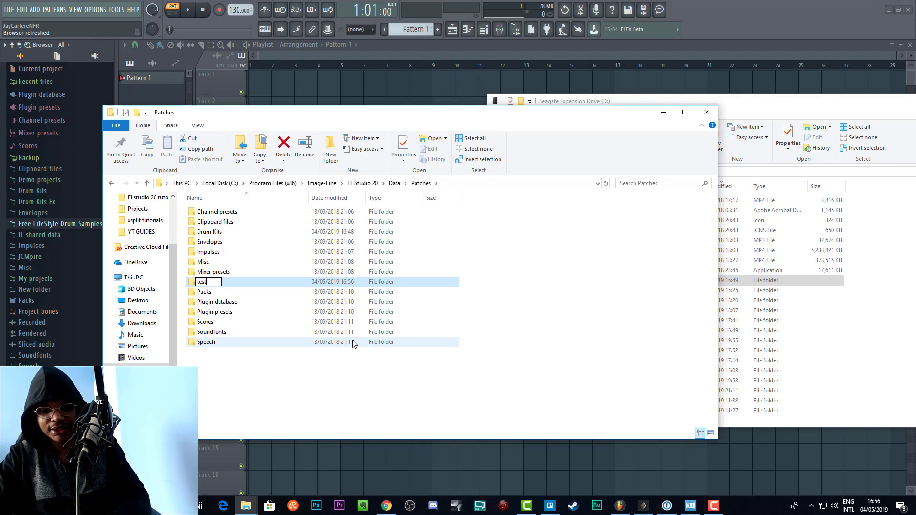
type("test folder")
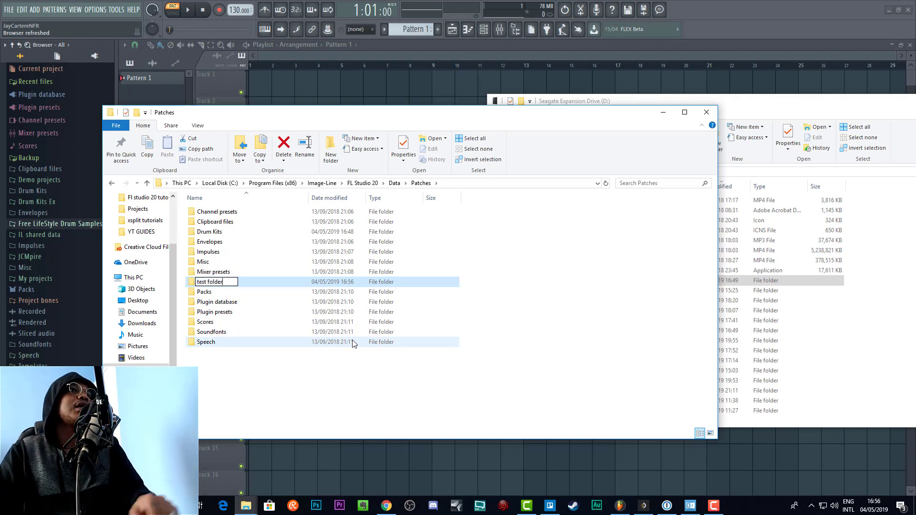
key("Return")
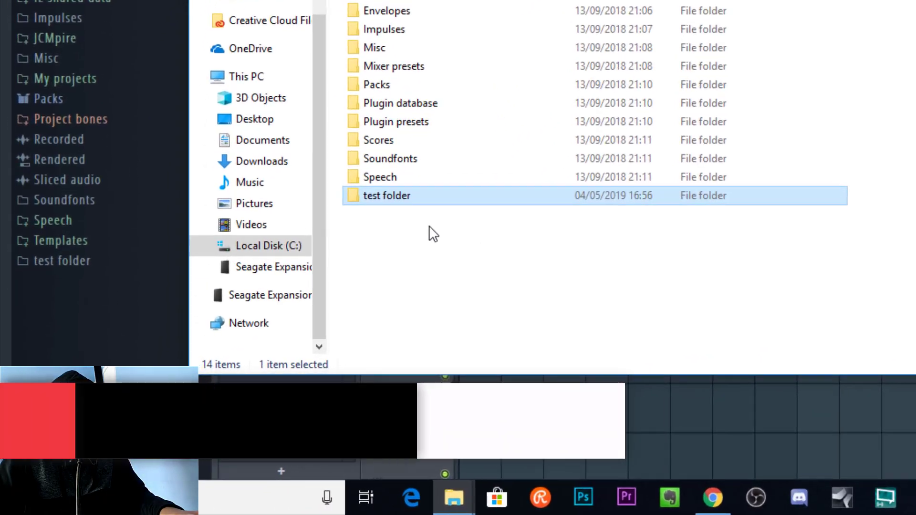
mouse_move(407, 196)
left_mouse_down()
mouse_move(405, 143)
mouse_move(409, 211)
left_mouse_up()
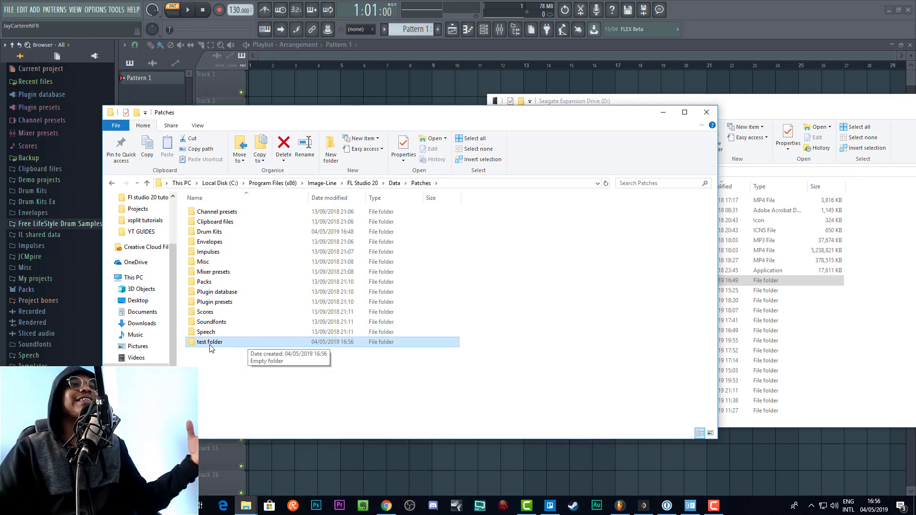
left_click_drag(210, 348, 62, 164)
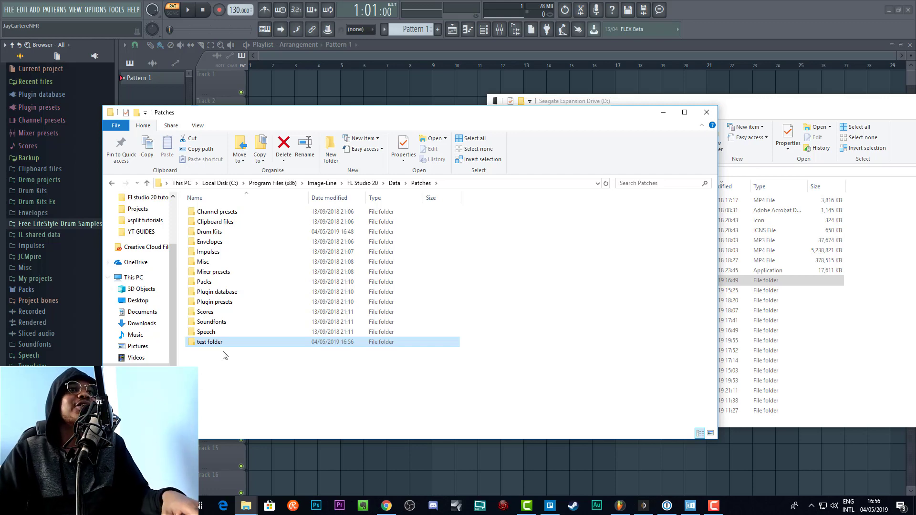
mouse_move(528, 119)
left_mouse_down()
mouse_move(573, 109)
mouse_move(526, 109)
left_mouse_up()
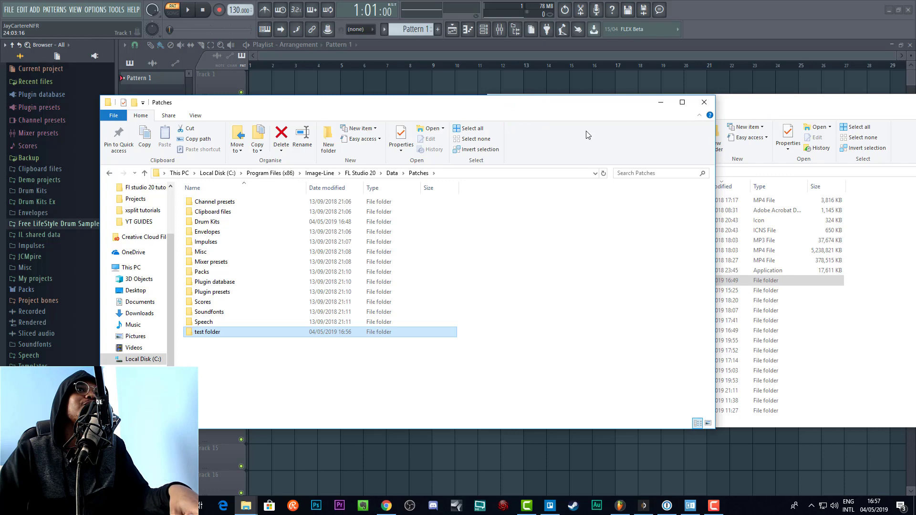
Open Drum Kits Ex on the Seagate drive, go back, then expand Drum Kits Ex in FL's browser.
left_click(753, 107)
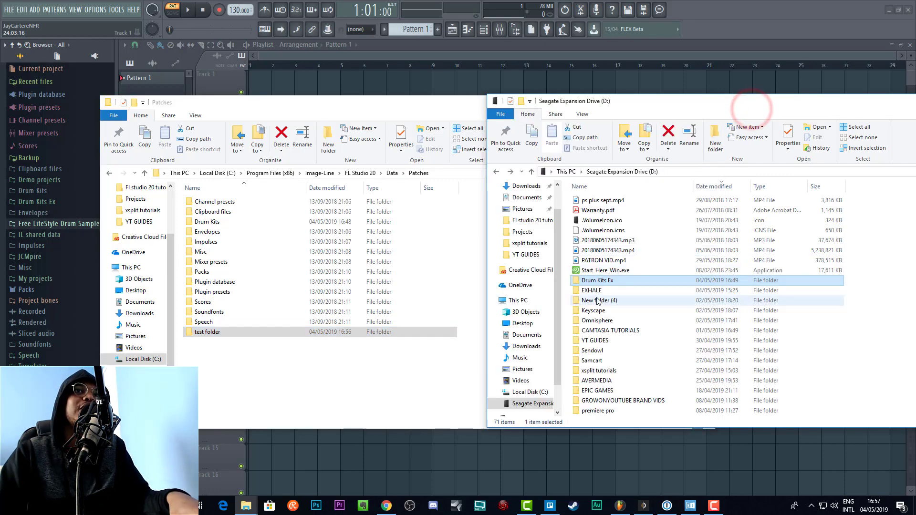
left_click_drag(611, 284, 567, 276)
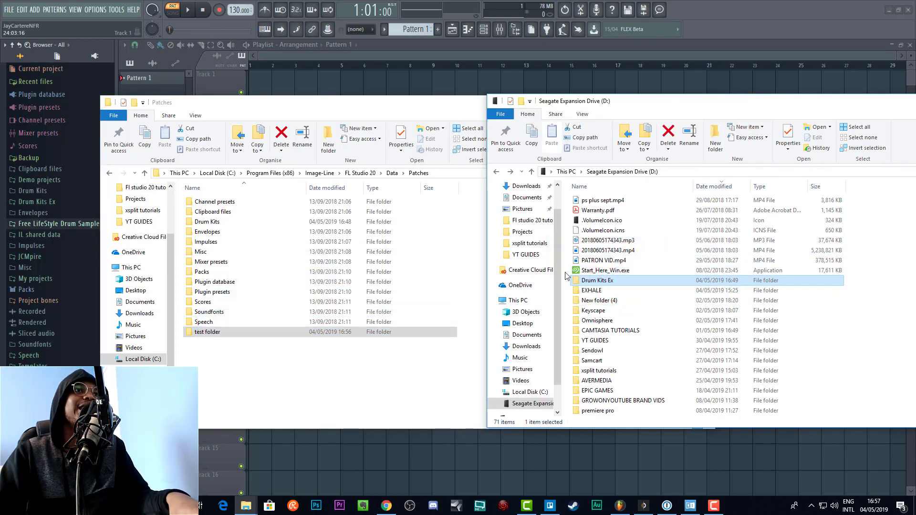
double_click(594, 280)
left_click(496, 171)
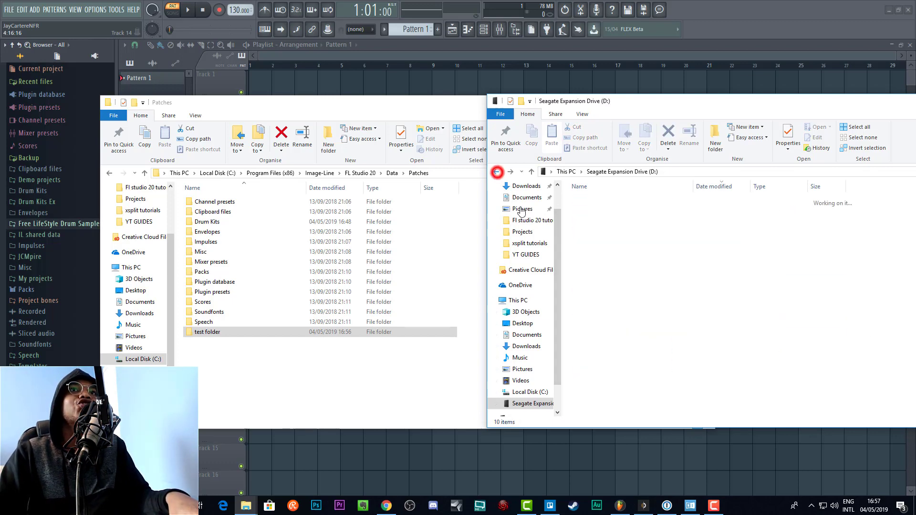
left_click_drag(614, 282, 94, 230)
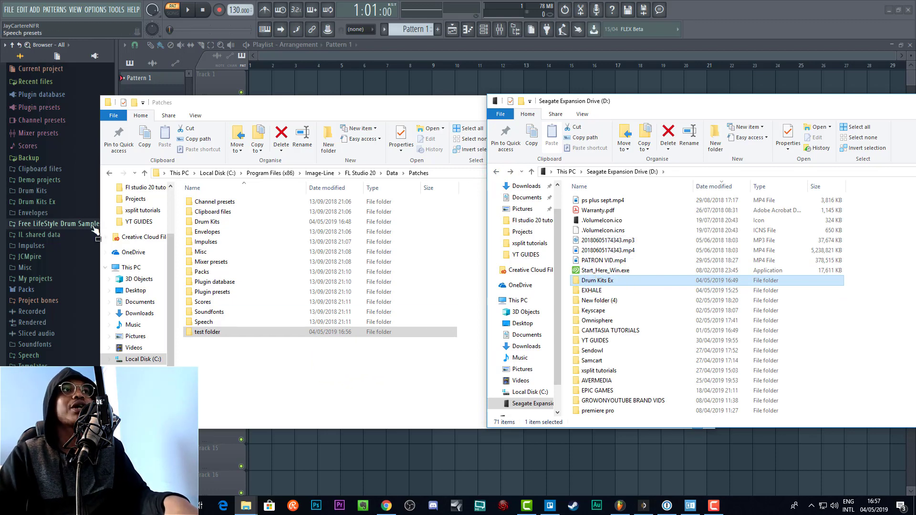
left_click(37, 202)
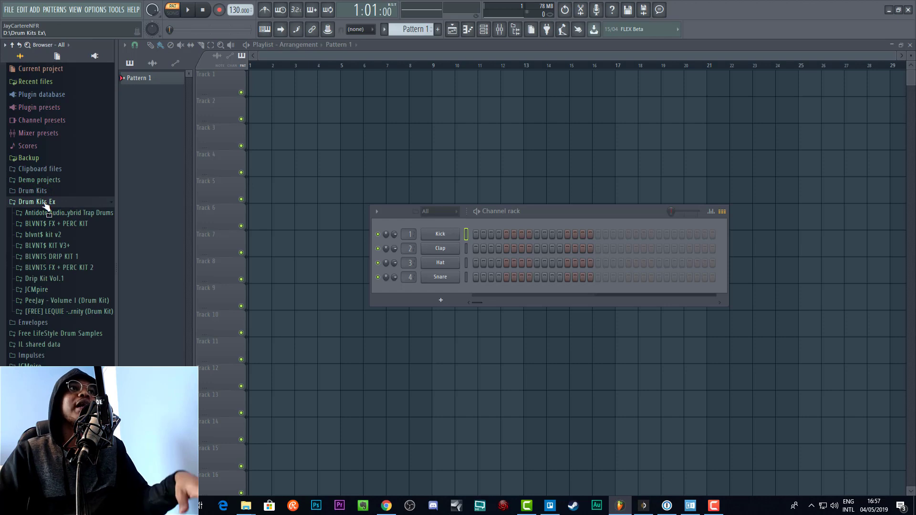
Expand and collapse the Antidote Audio hybrid trap kit, then collapse Drum Kits Ex.
left_click(56, 214)
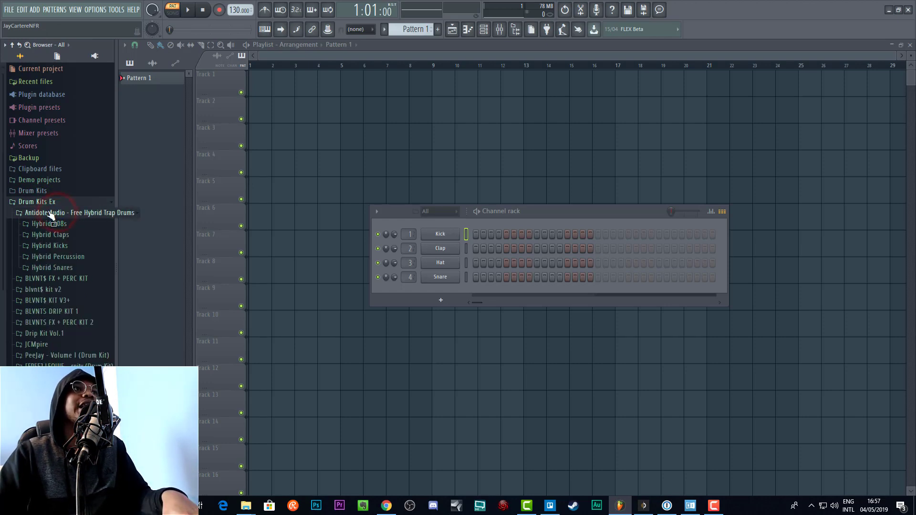
left_click(49, 213)
left_click(38, 201)
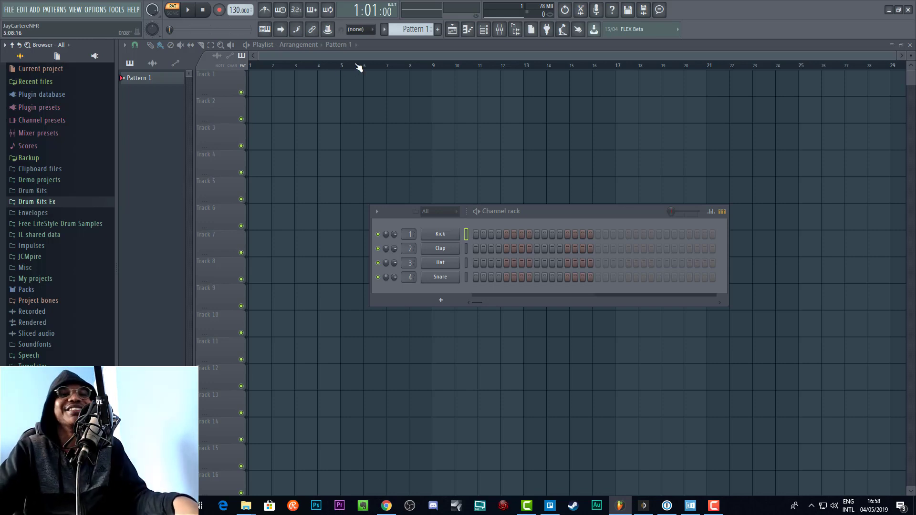
In File settings, clear the Free LifeStyle Drum Samples path from the extra search folders.
left_click(92, 9)
left_click(137, 354)
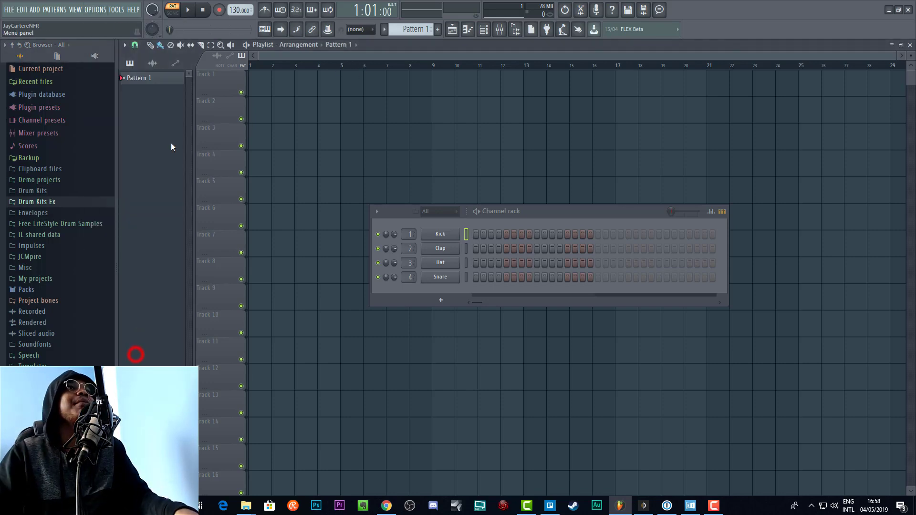
left_click(95, 9)
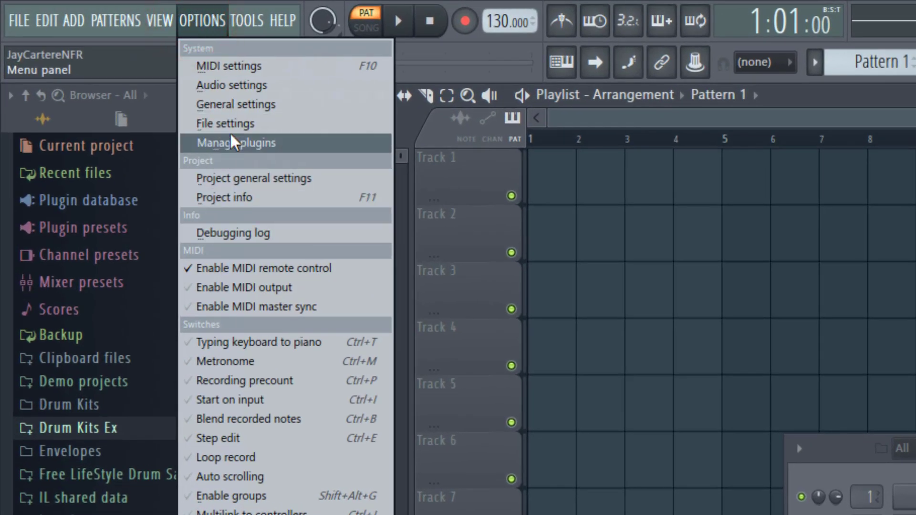
left_click(246, 124)
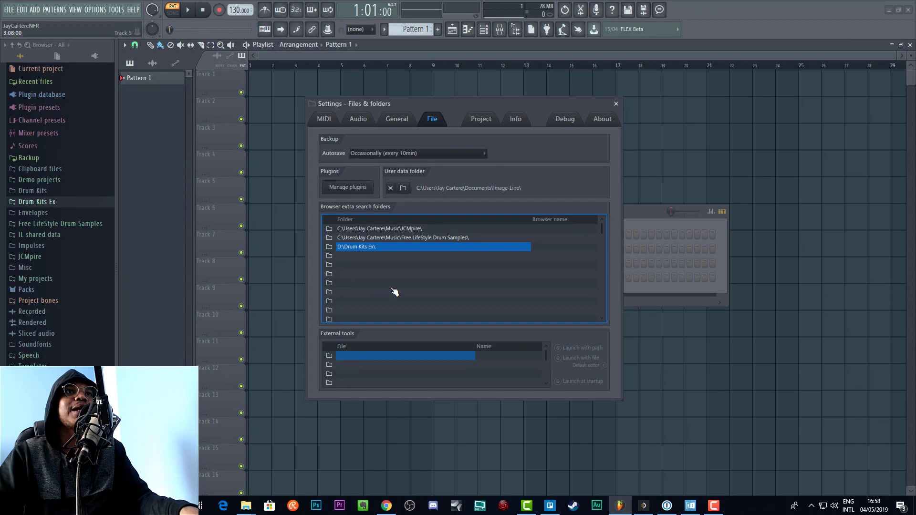
left_click(367, 265)
left_click(368, 237)
left_click(375, 284)
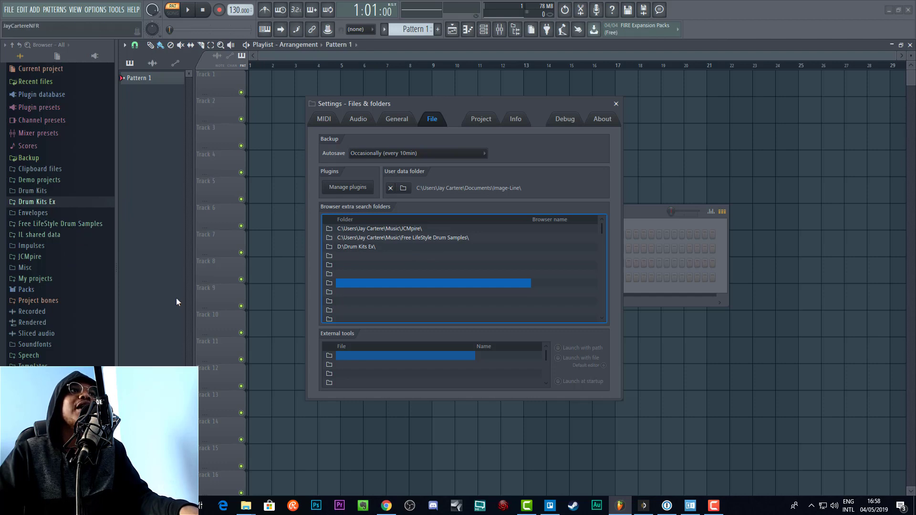
left_click(419, 239)
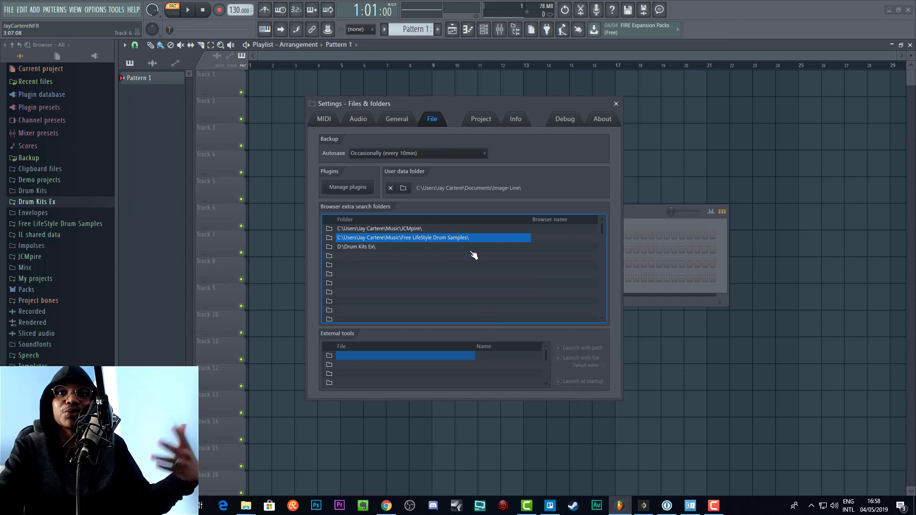
right_click(408, 241)
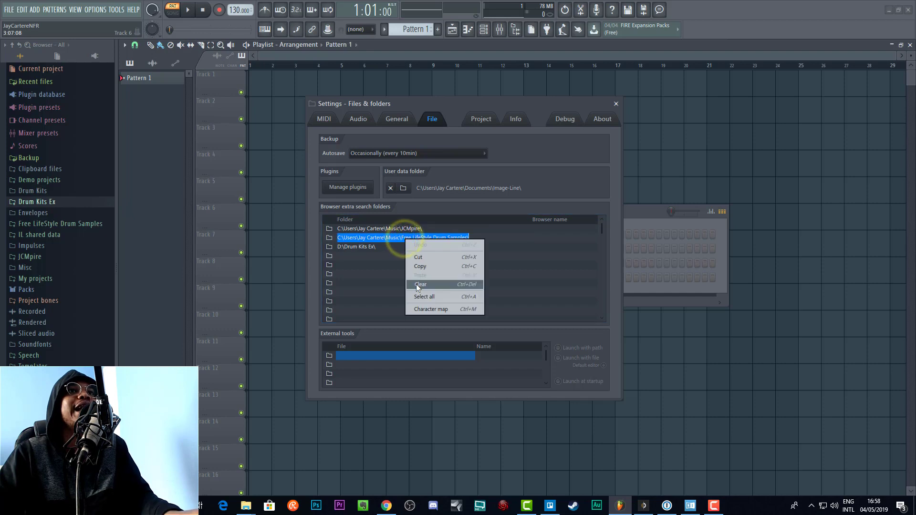
left_click(424, 258)
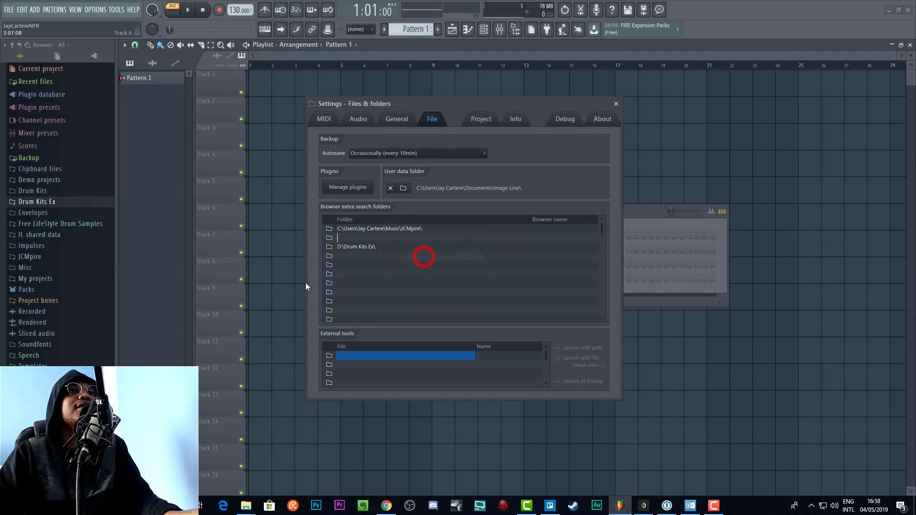
Keep the D:\Drum Kits Ex\ search folder selected and close the settings.
left_click(366, 266)
left_click(359, 249)
right_click(359, 250)
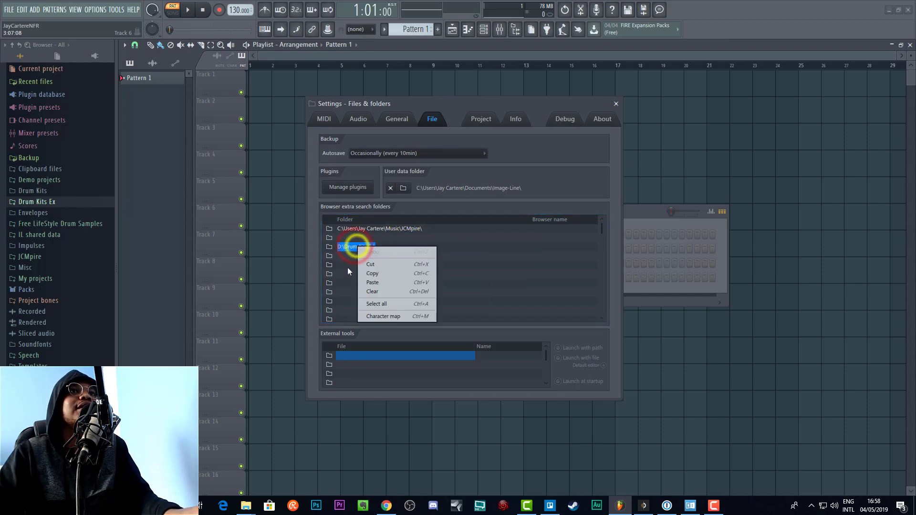
left_click(343, 268)
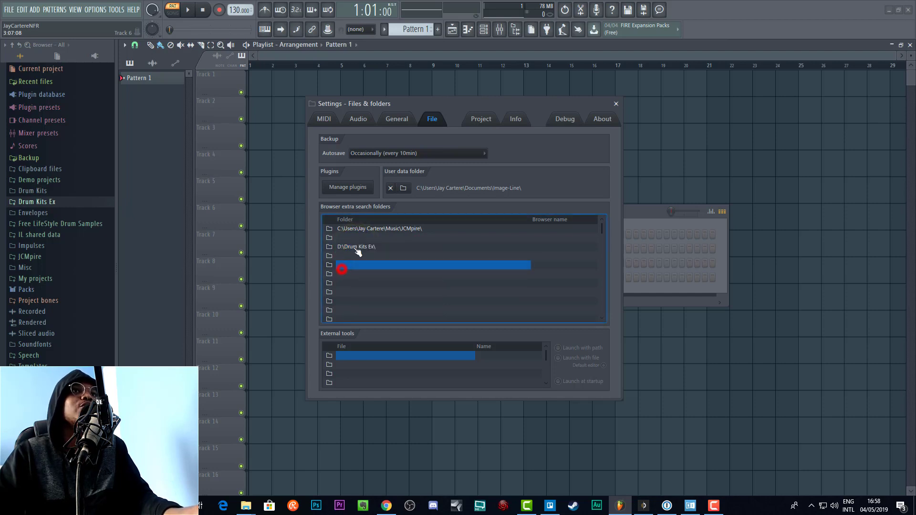
left_click(347, 238)
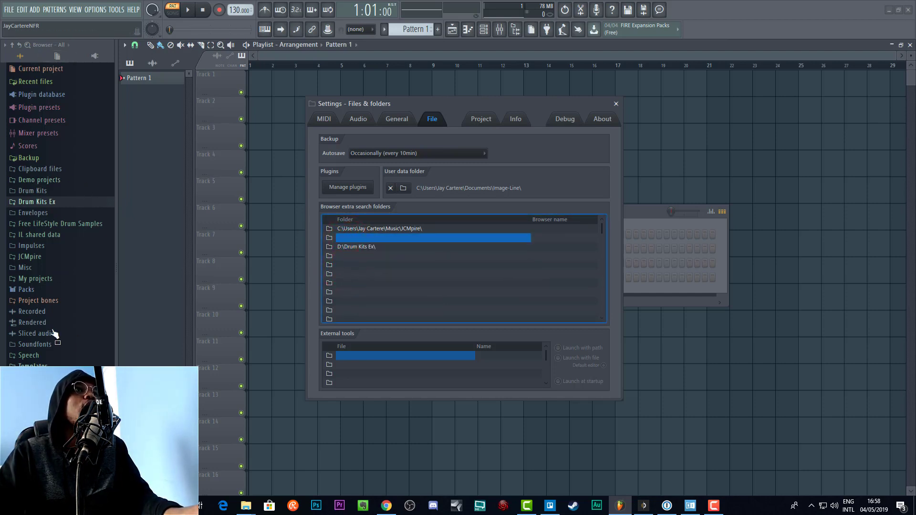
left_click(363, 258)
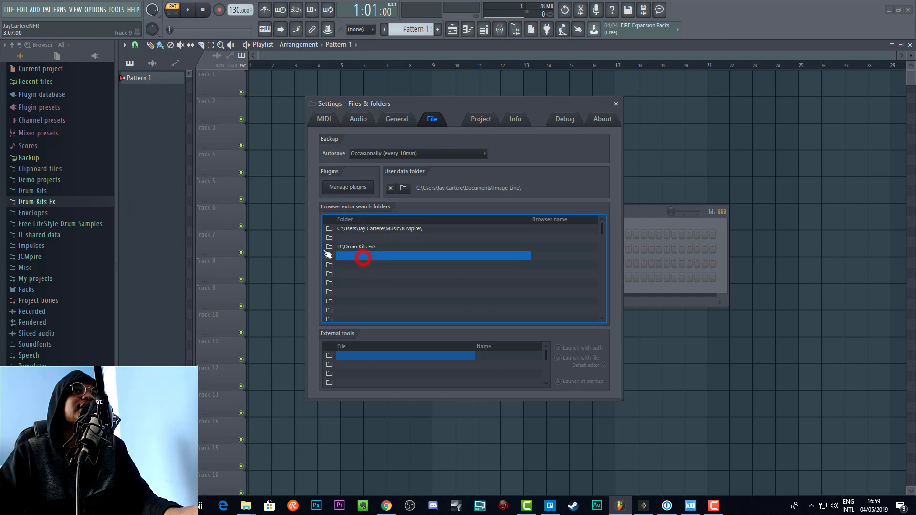
right_click(355, 265)
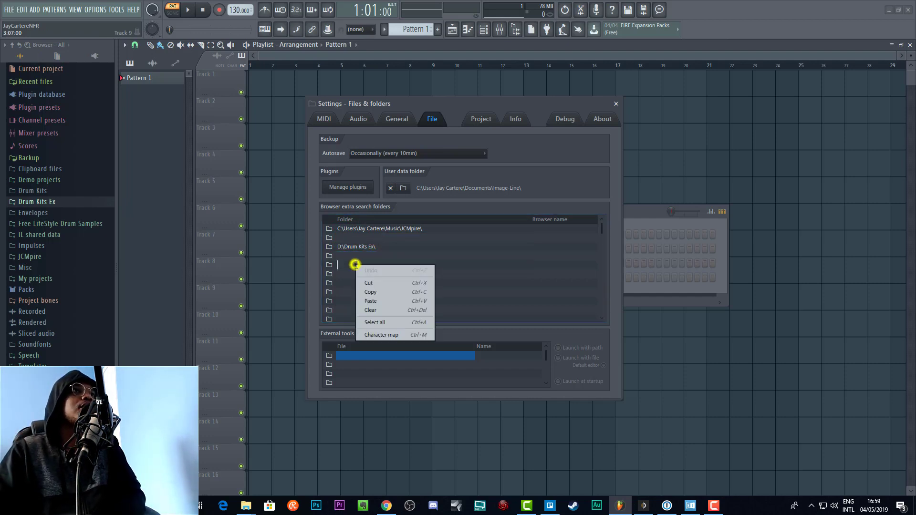
left_click(424, 256)
left_click(413, 273)
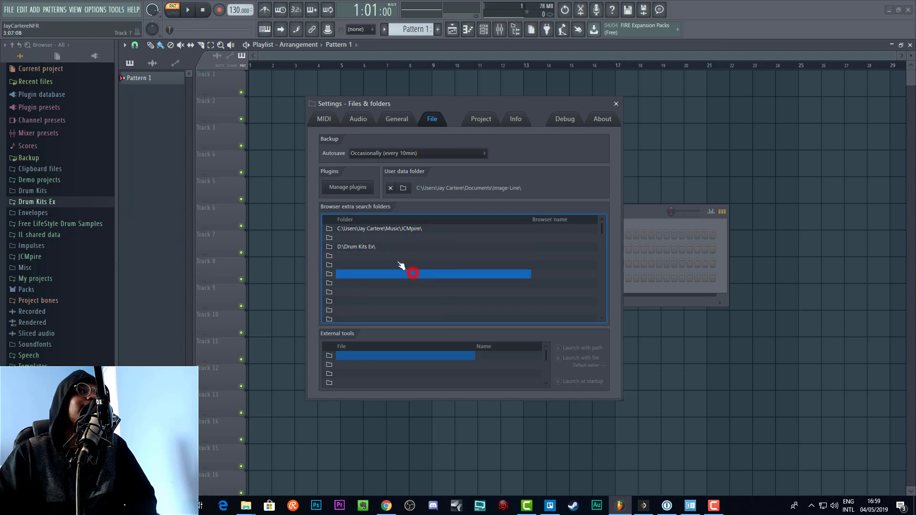
left_click(359, 248)
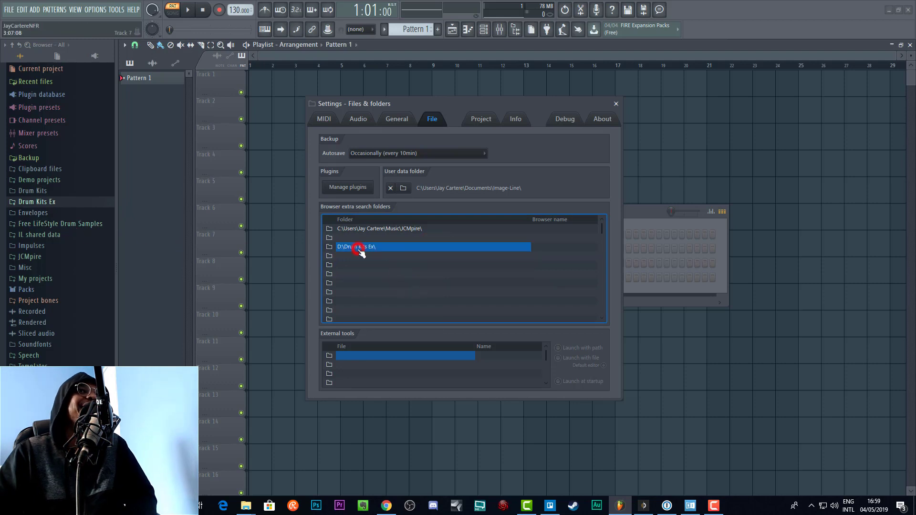
left_click(616, 104)
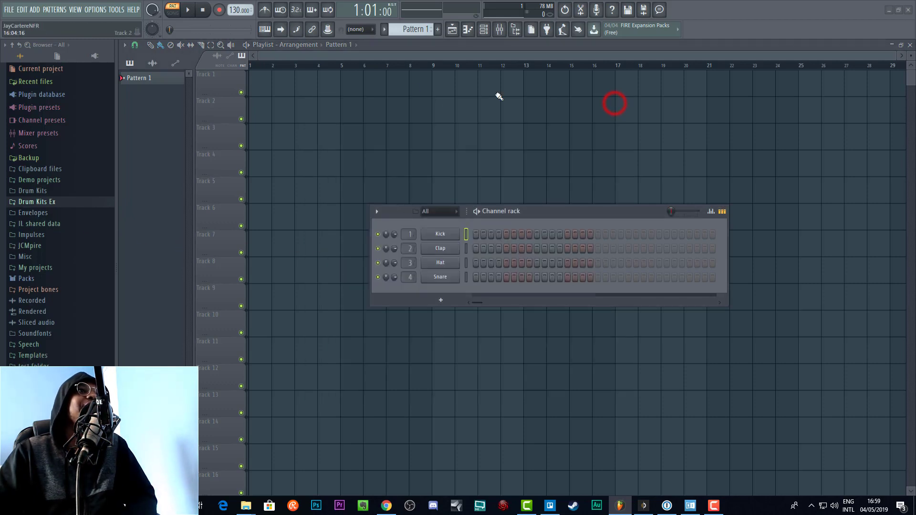
Set an empty search-folder row to D:\Drum Kits Ex via the folder browser in File settings.
left_click(91, 10)
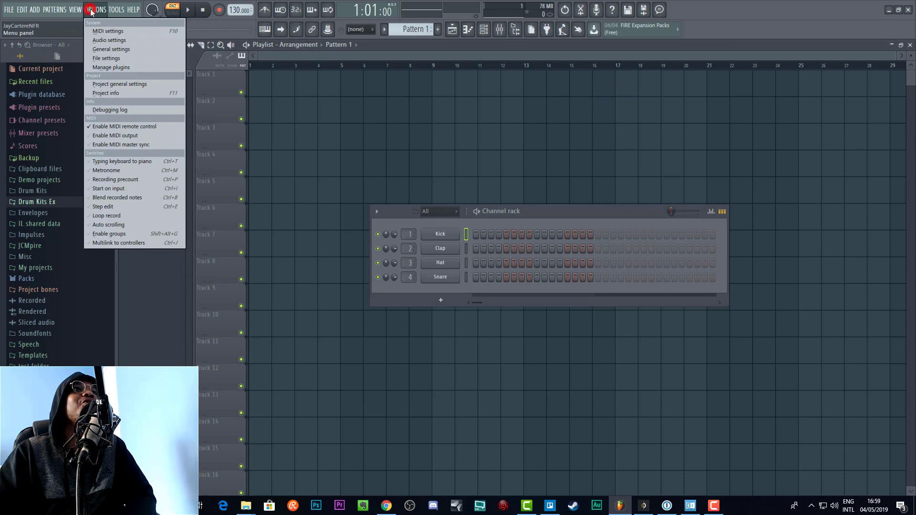
left_click(110, 58)
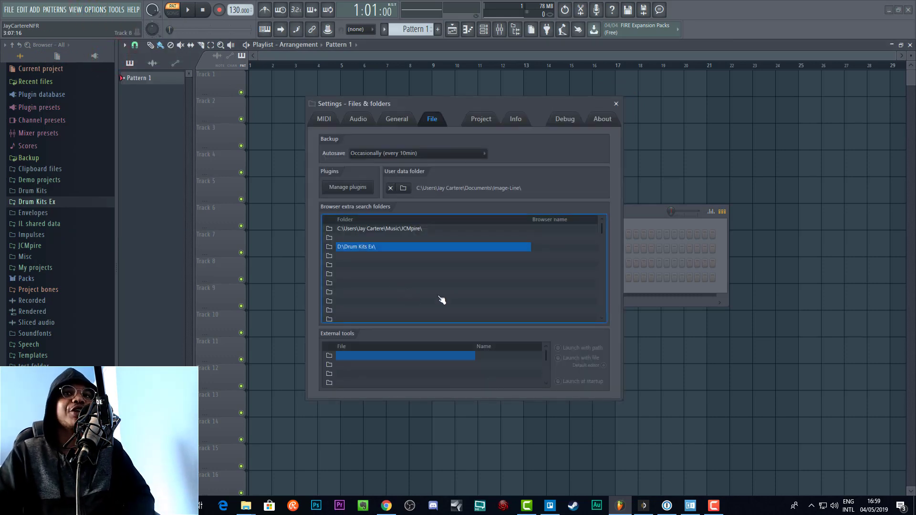
left_click(346, 238)
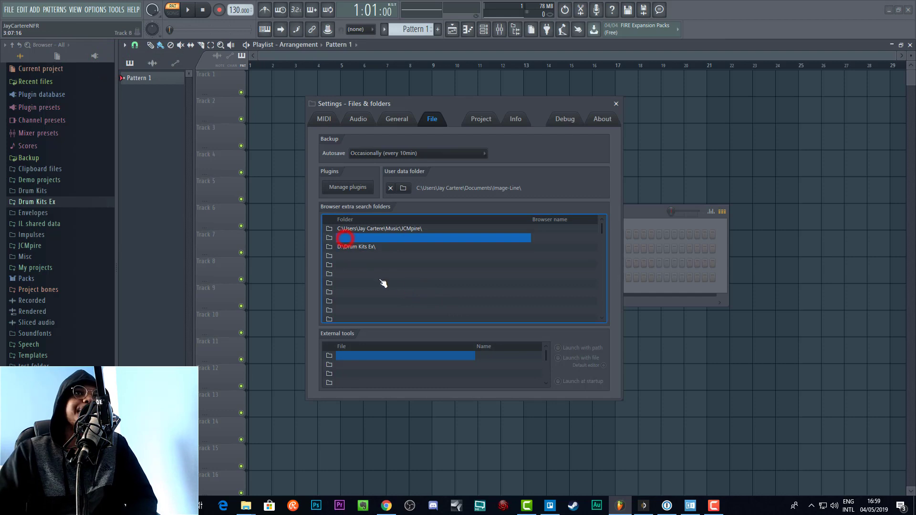
left_click(341, 256)
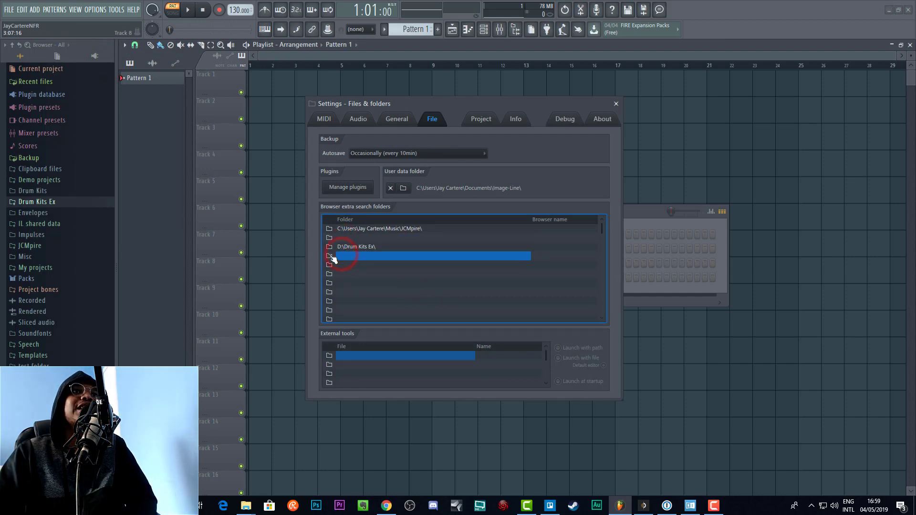
left_click(331, 256)
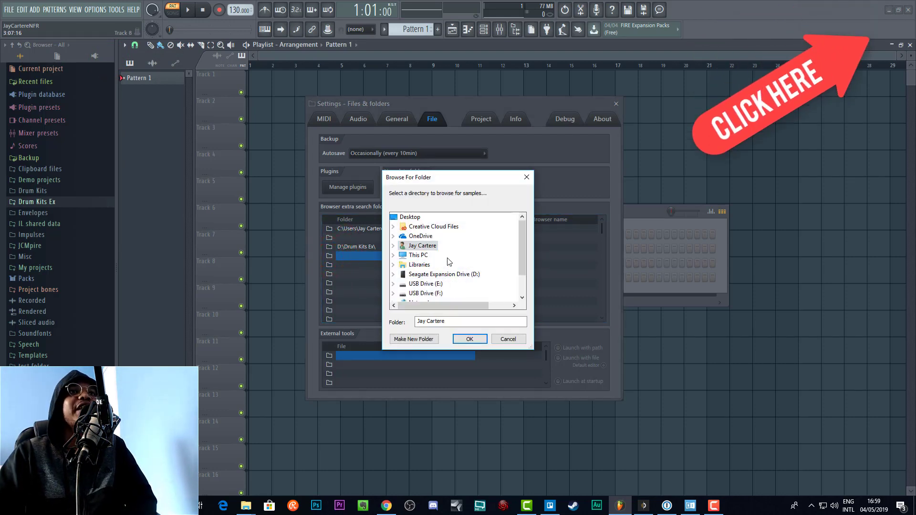
double_click(449, 275)
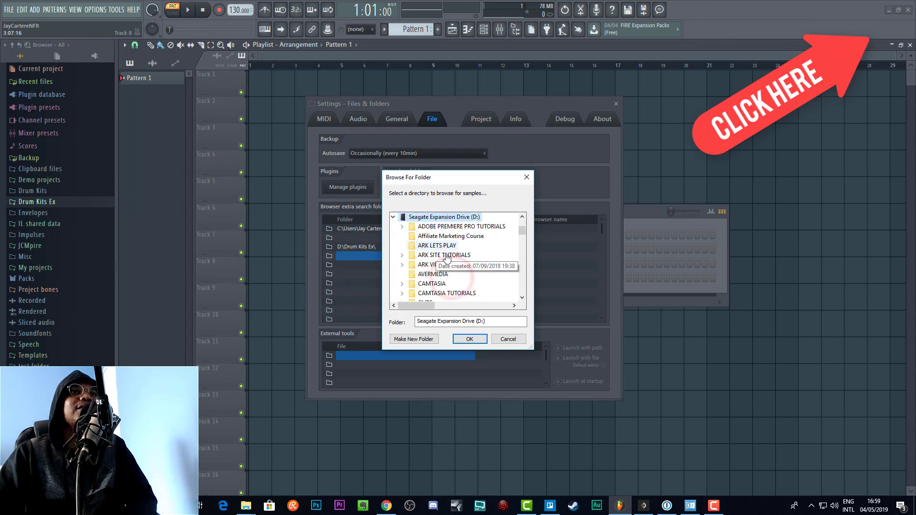
scroll(444, 267, "down", 8)
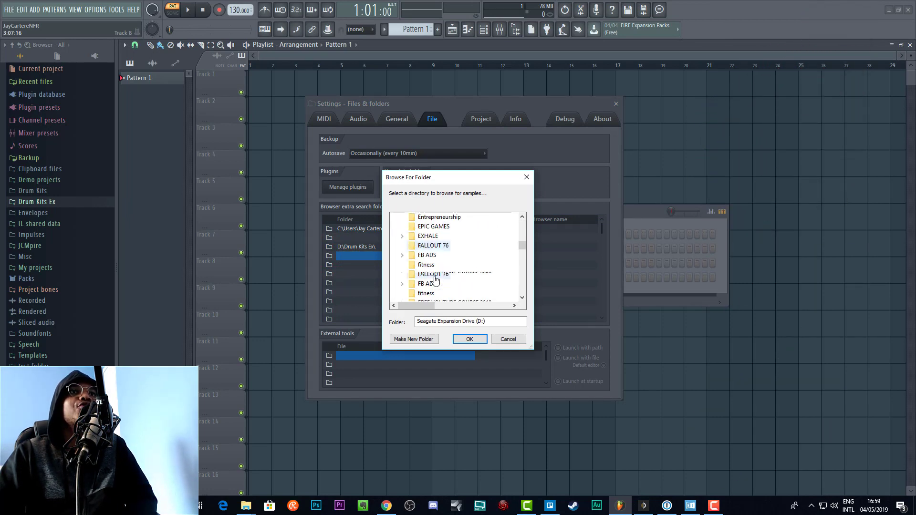
scroll(434, 268, "up", 1)
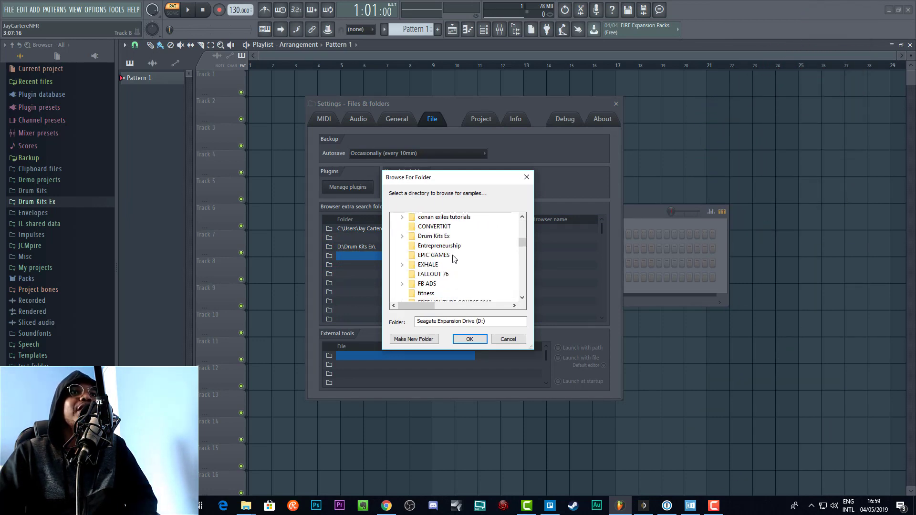
double_click(425, 237)
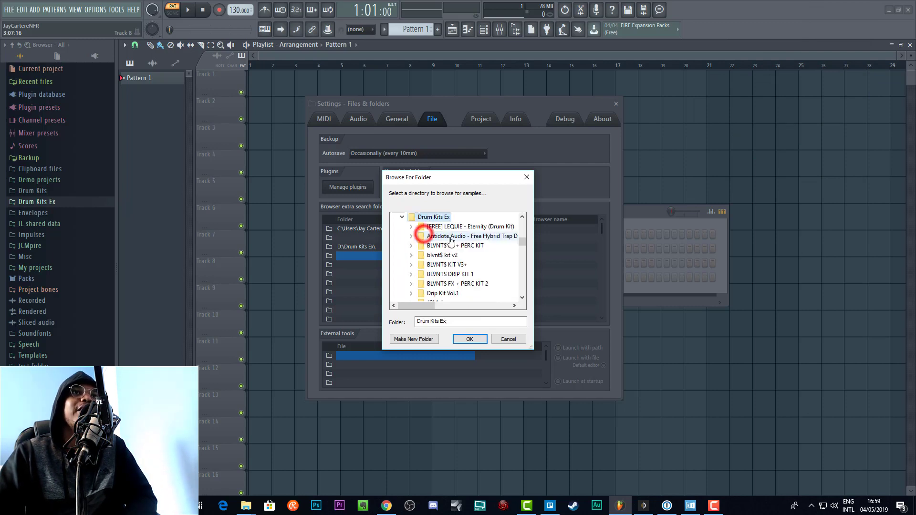
left_click(469, 339)
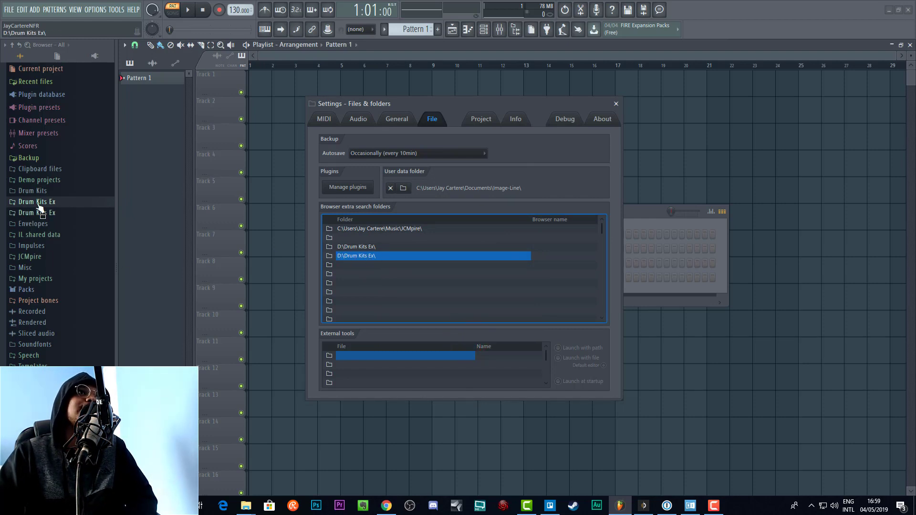
Clear the duplicate D:\Drum Kits Ex\ path and set row 2 to Music's Free LifeStyle Drum Samples.
right_click(354, 256)
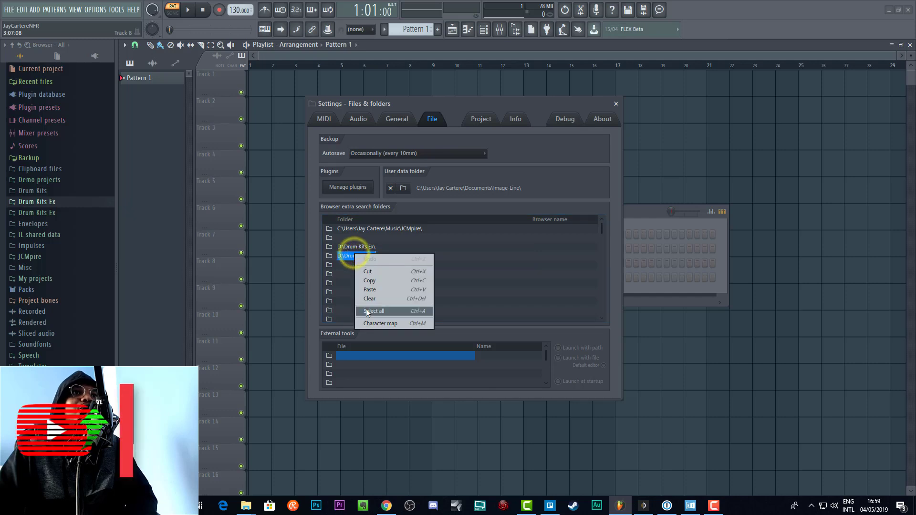
left_click(372, 301)
left_click(341, 237)
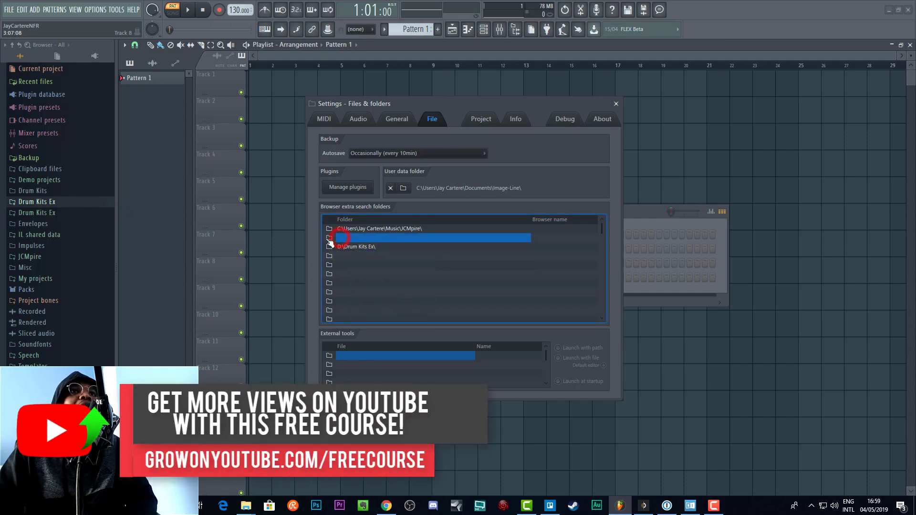
left_click(329, 238)
scroll(436, 287, "down", 1)
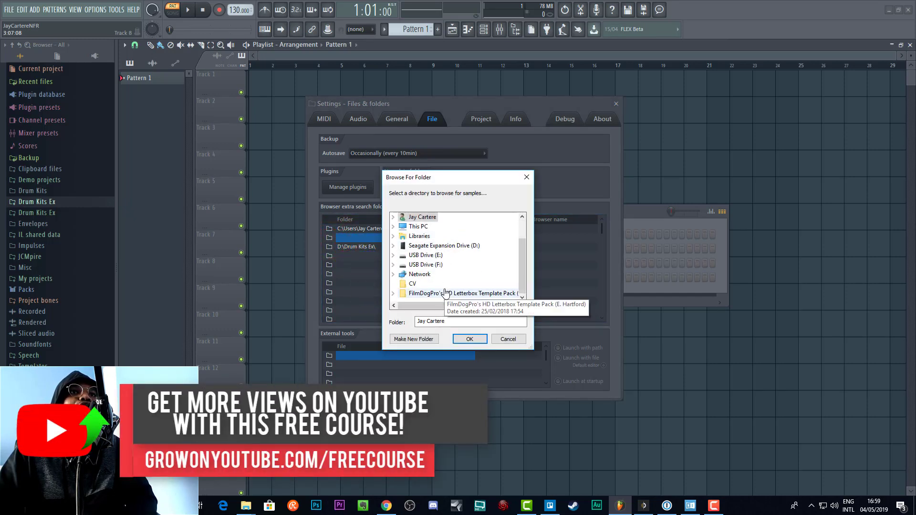
left_click(420, 227)
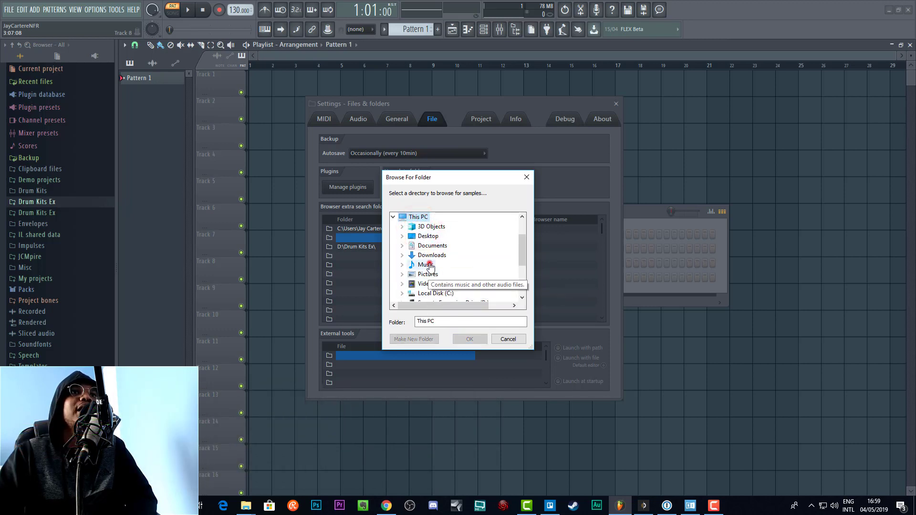
left_click(429, 263)
left_click(454, 256)
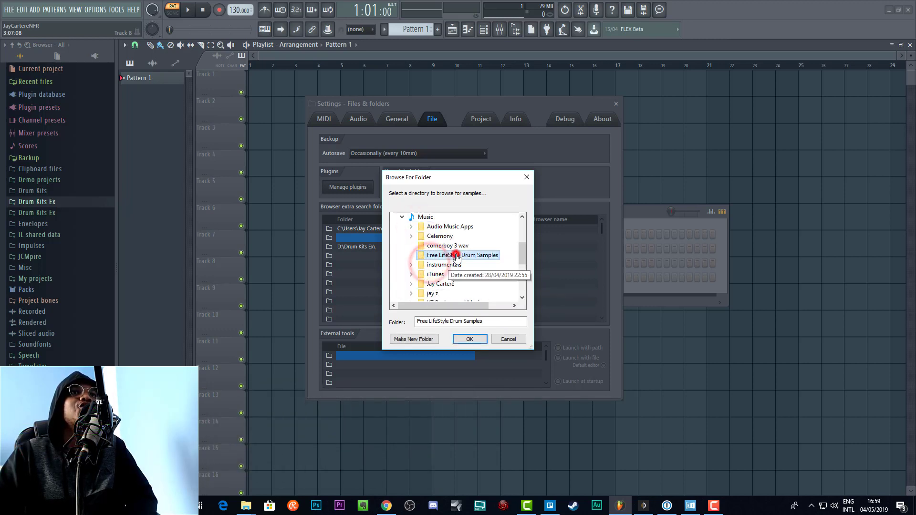
left_click(470, 338)
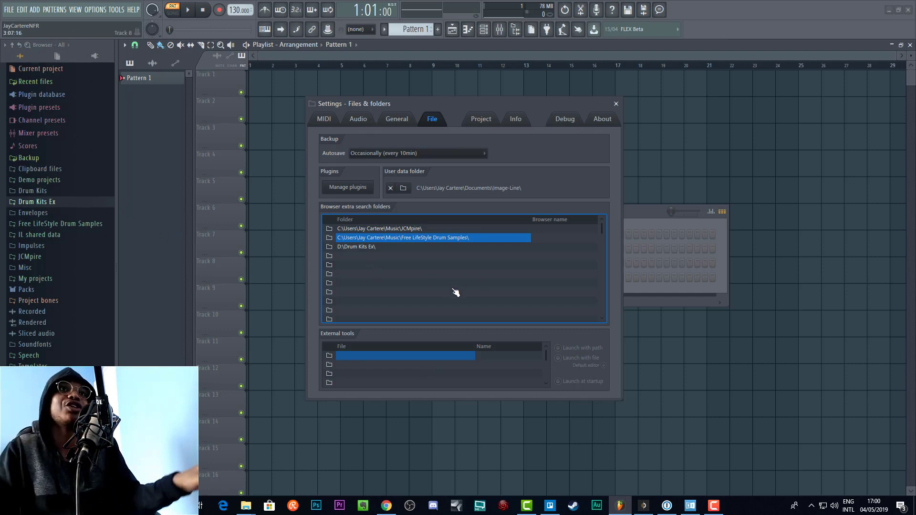
Clear the Free LifeStyle Drum Samples path, then the JCMpire path in row 1.
right_click(418, 243)
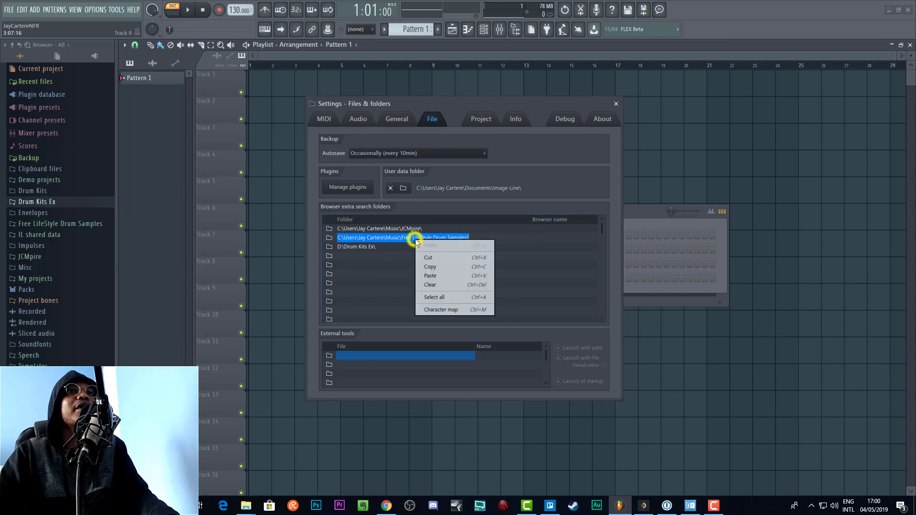
left_click(442, 286)
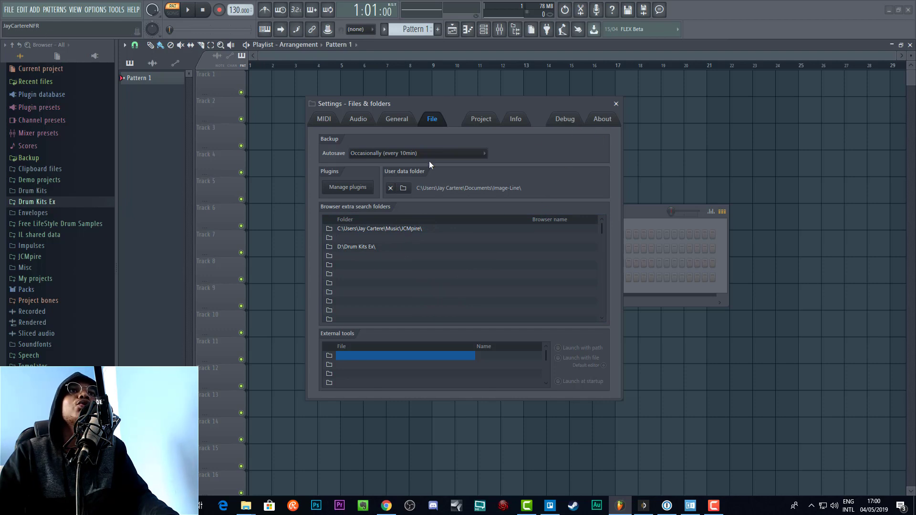
right_click(391, 234)
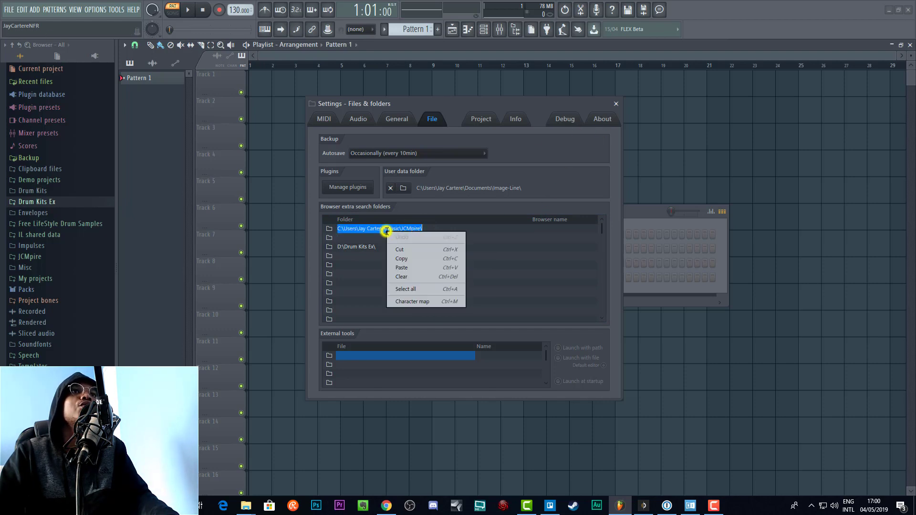
left_click(411, 276)
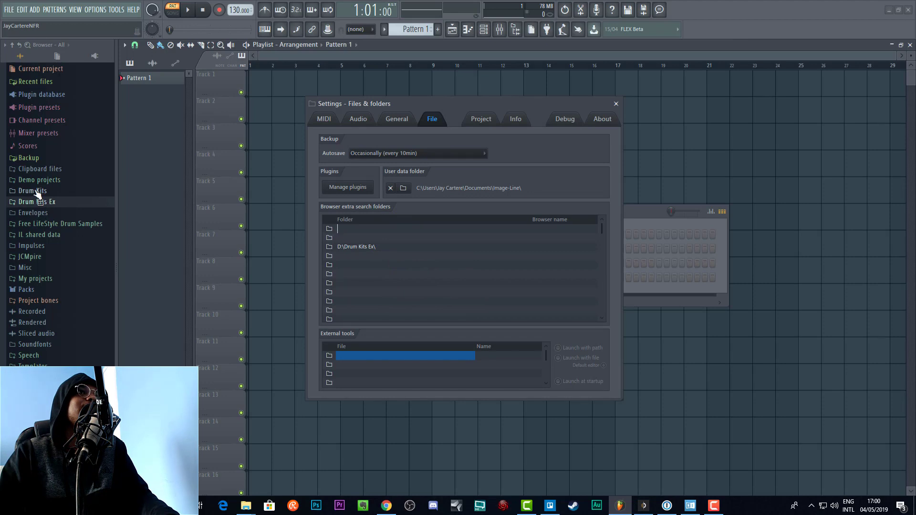
Close the Settings – Files & folders window, returning to the playlist and channel rack.
left_click(616, 105)
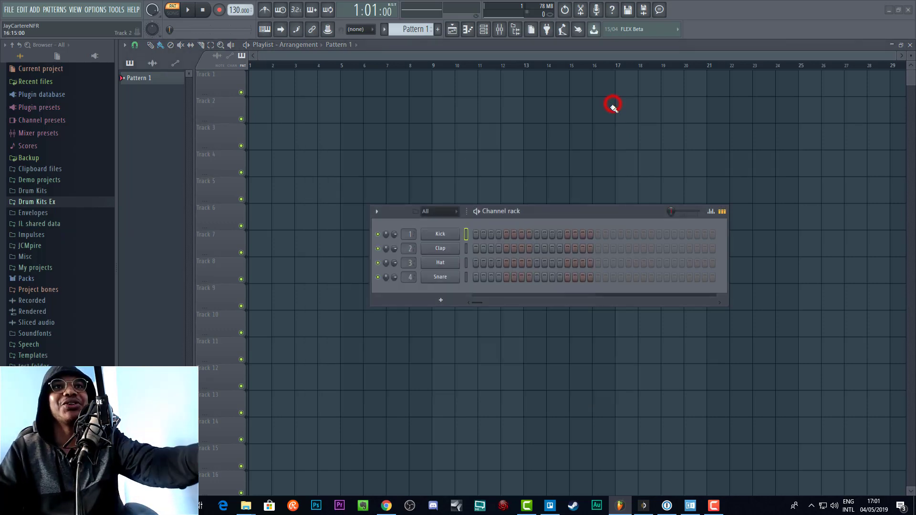